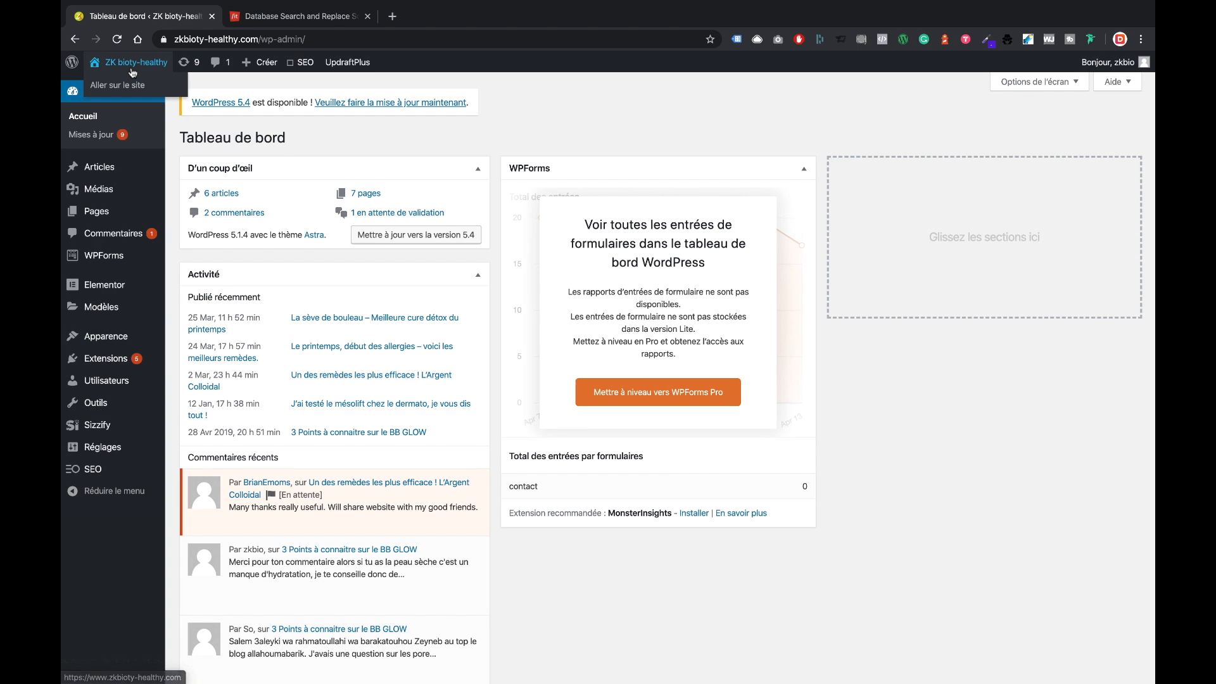
Step: Check the connection information of the admin page and visit the public ZK bioty-healthy homepage
left_click(165, 42)
left_click(414, 138)
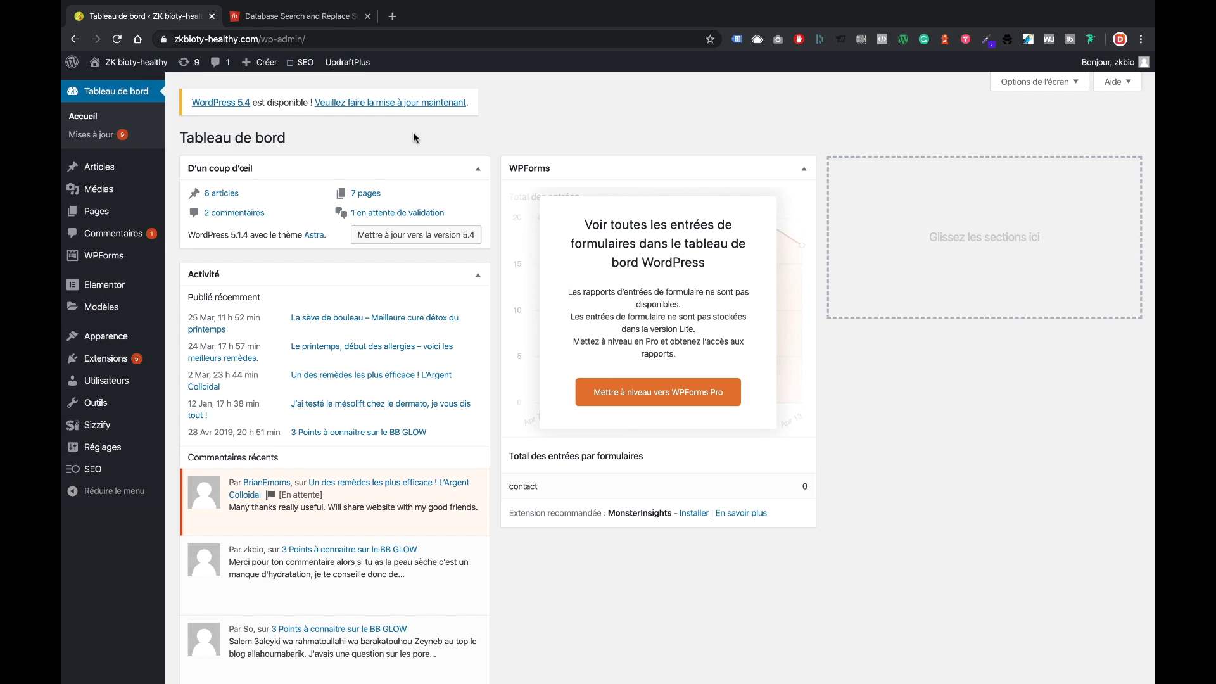
left_click(136, 84)
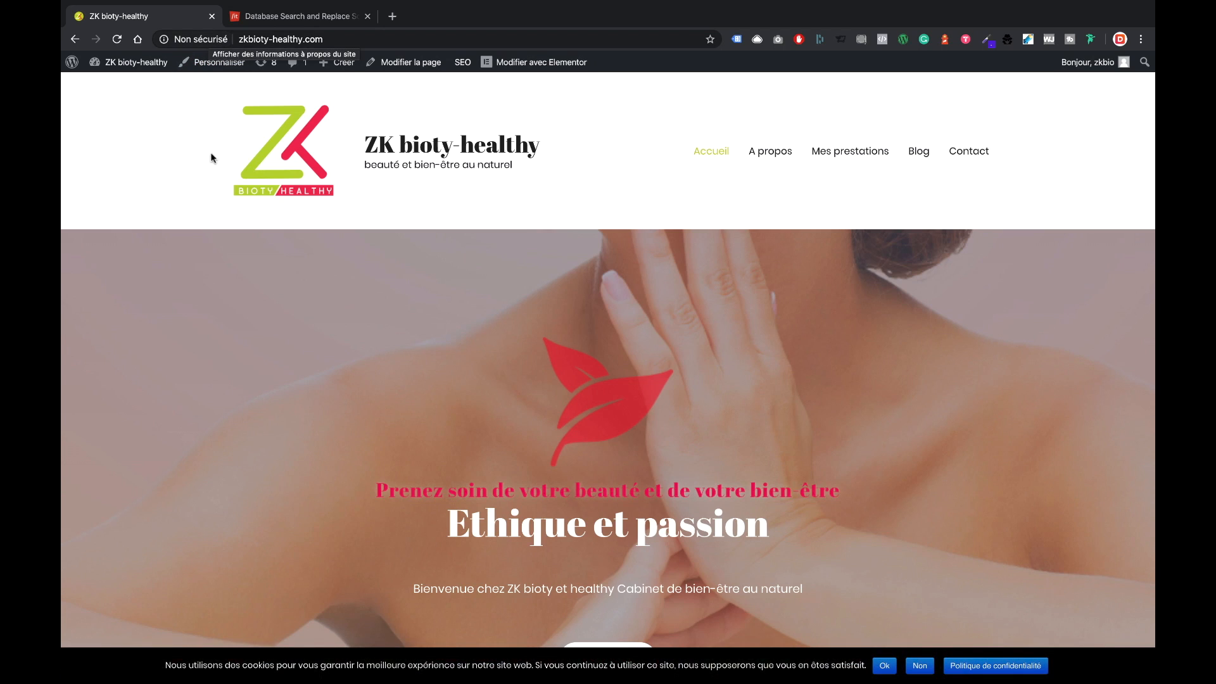
Step: Inspect the homepage's browser console and expand the grouped mixed-content warnings to read which images are requested insecurely
right_click(195, 280)
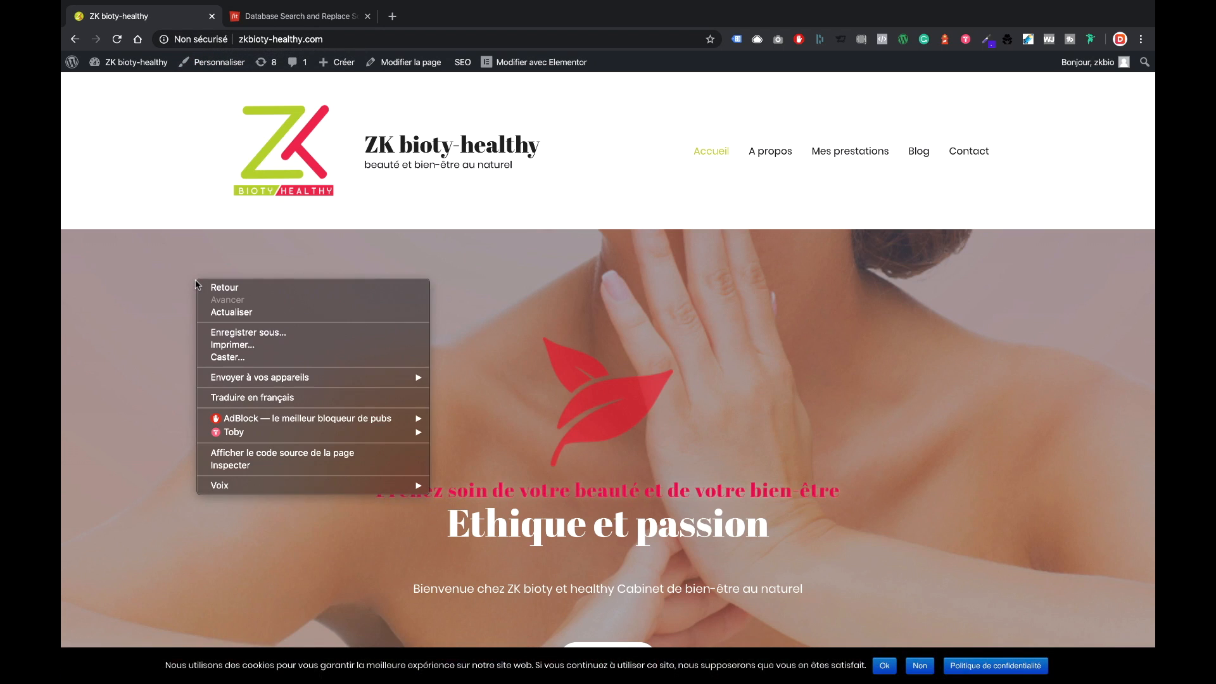
left_click(230, 465)
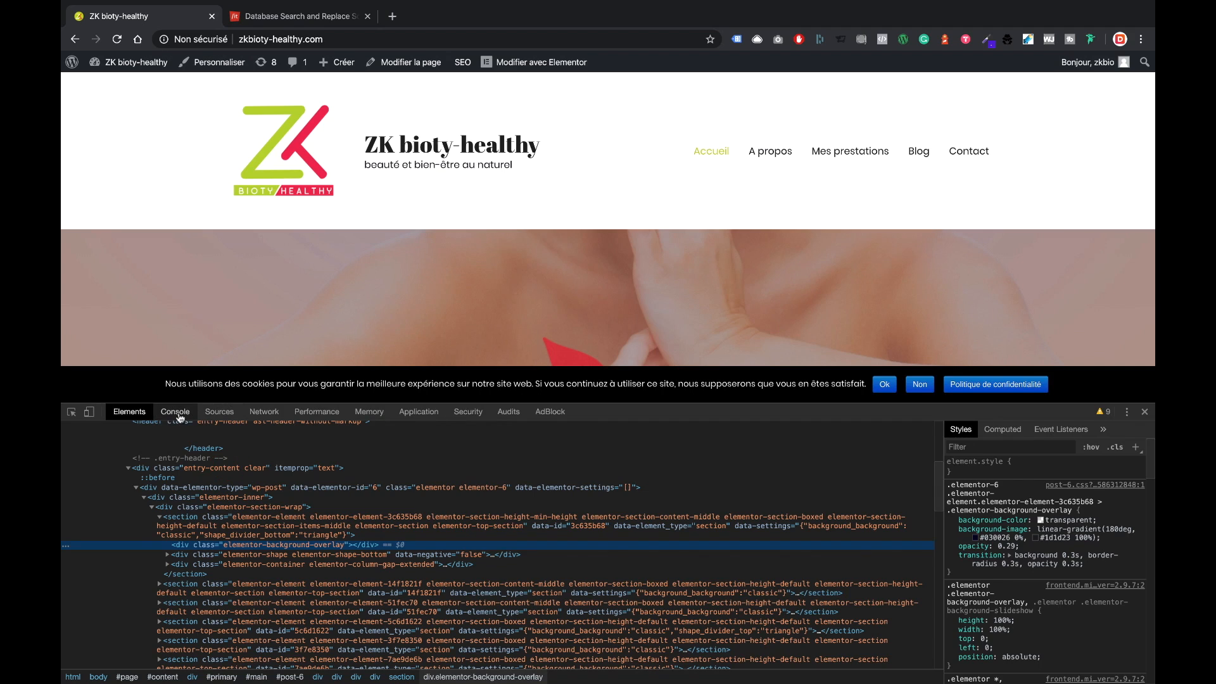
left_click(175, 411)
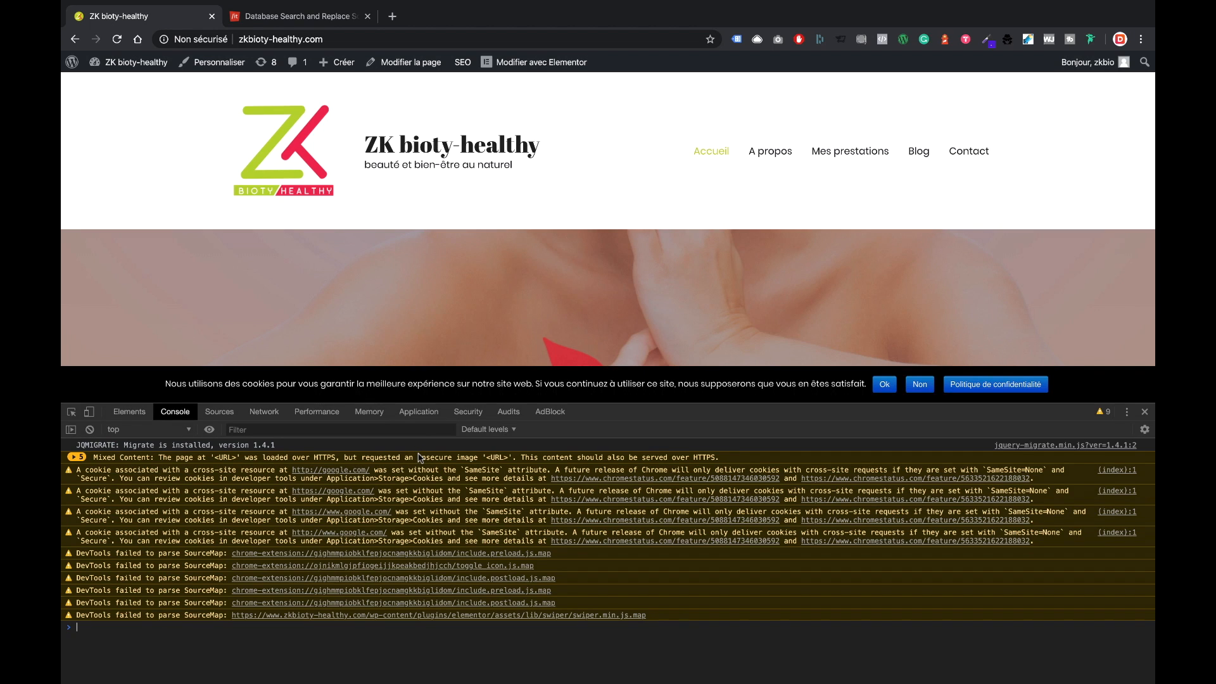
left_click(71, 457)
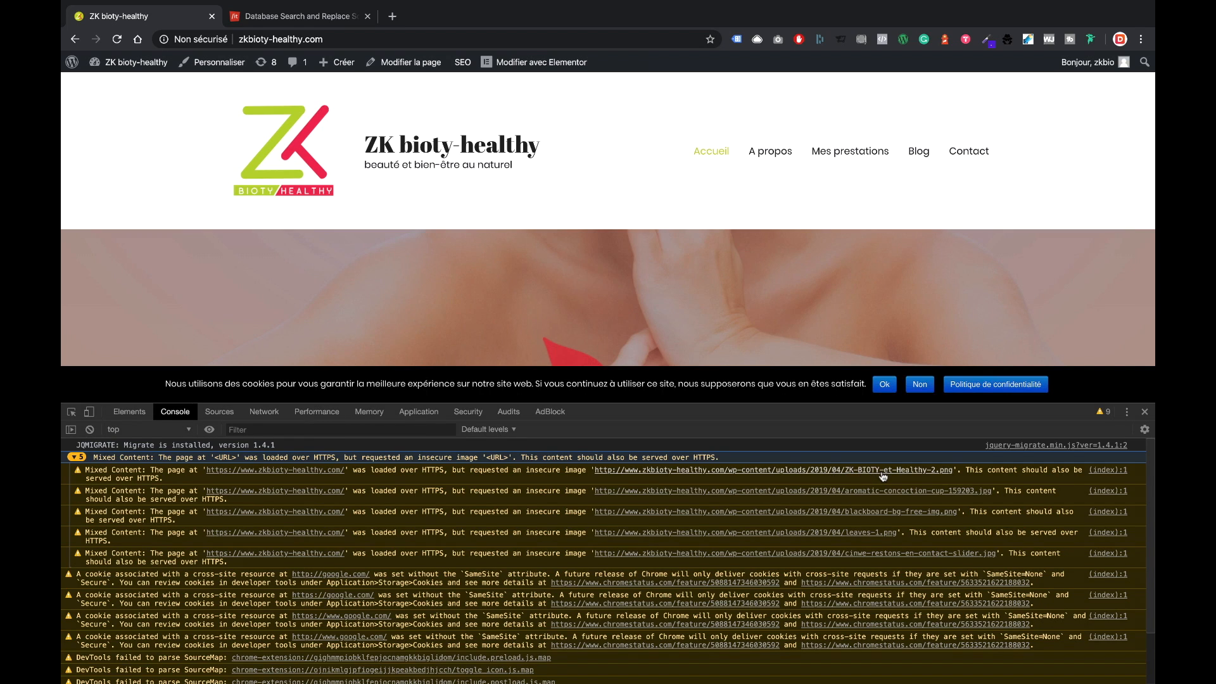
left_click(1144, 412)
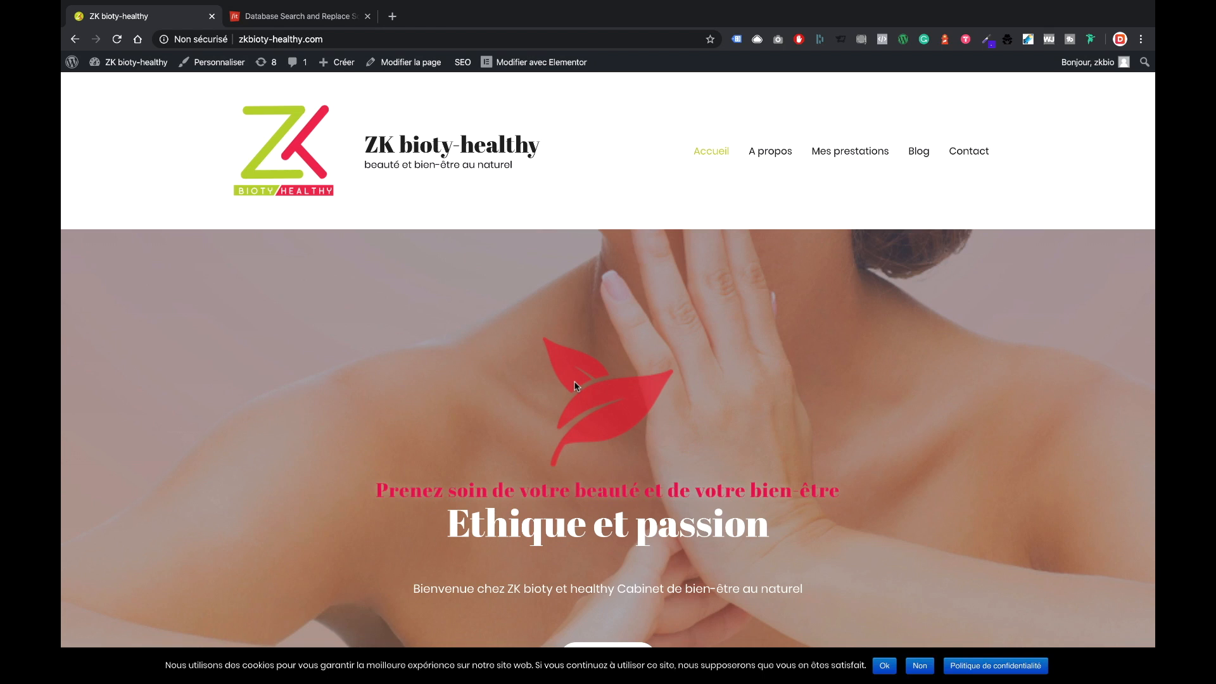
Step: Examine the interconnect/it Search Replace DB page, including its download form, installation instructions and interface preview
left_click(265, 14)
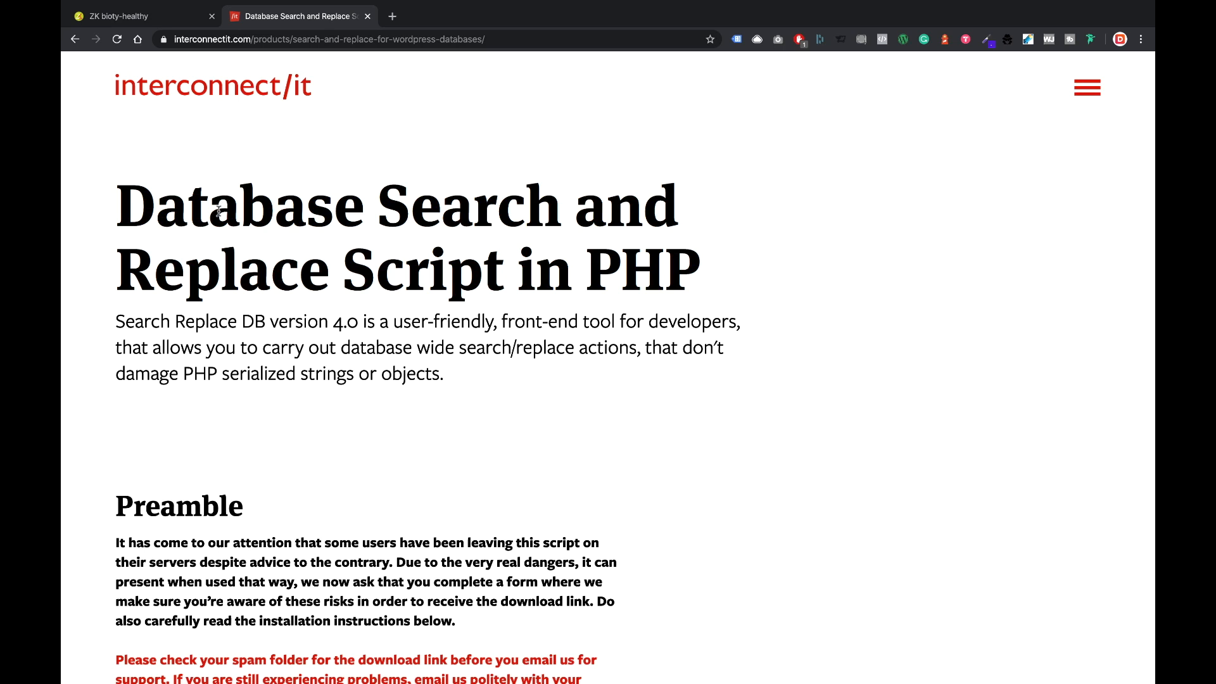
scroll(217, 211, "down", 9)
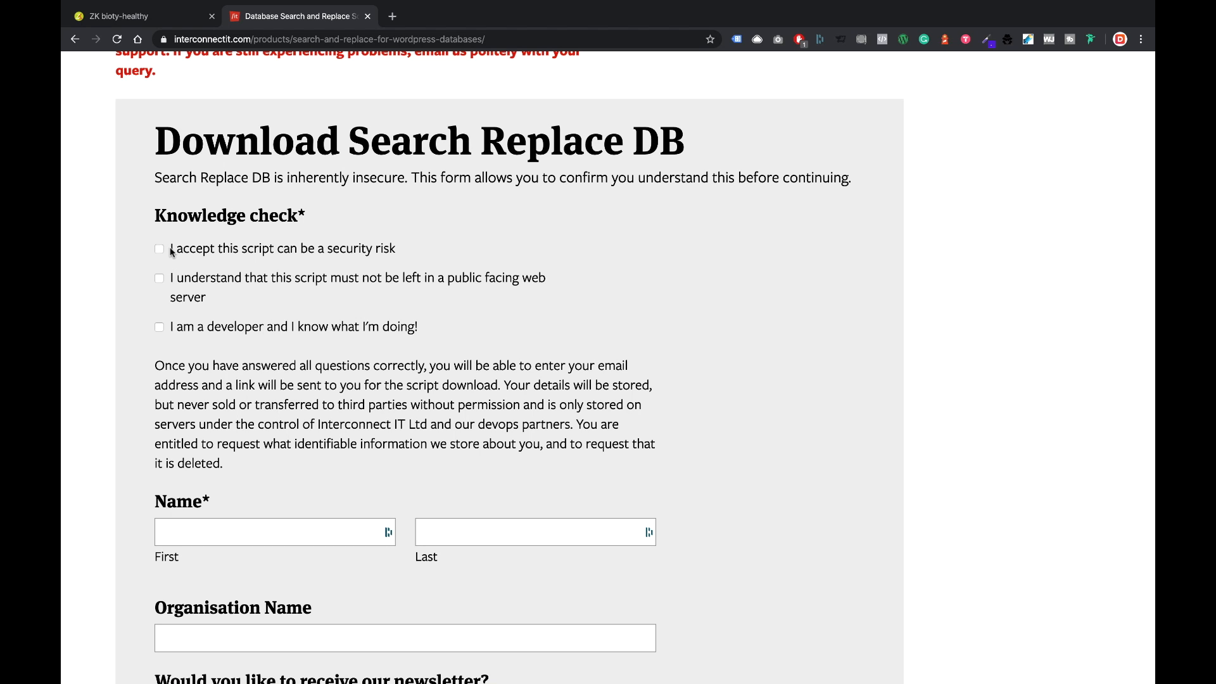
scroll(171, 250, "down", 3)
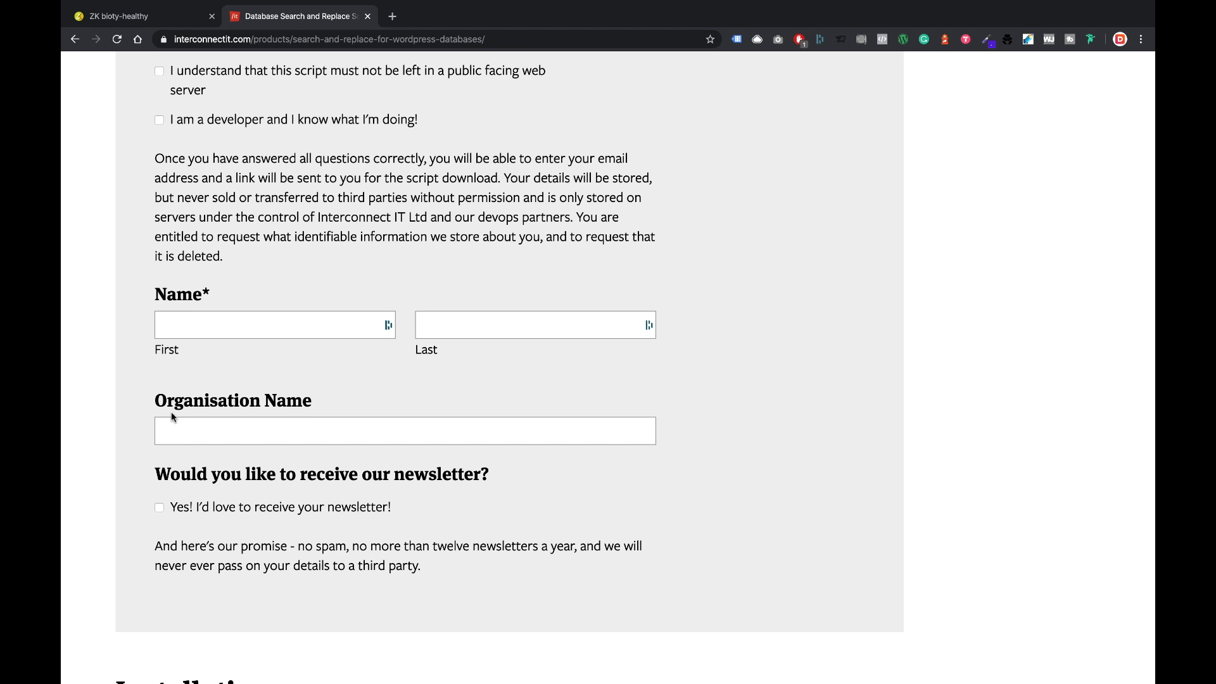
scroll(130, 411, "down", 1)
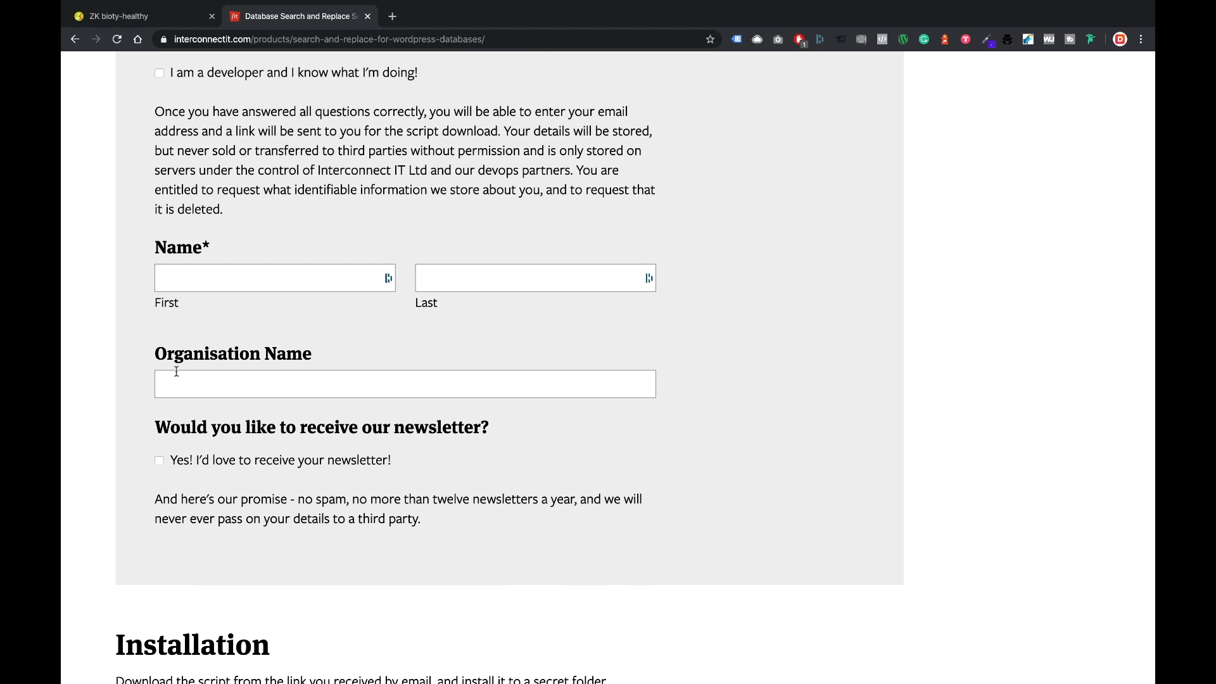
scroll(177, 372, "down", 4)
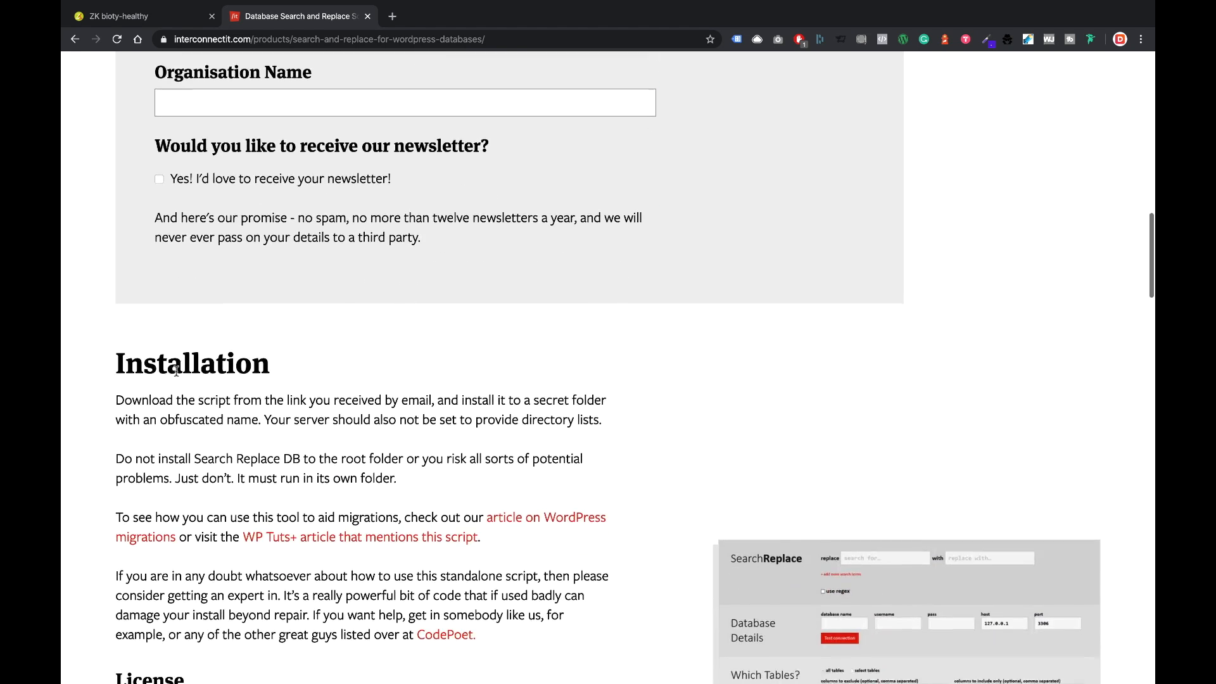
scroll(193, 269, "up", 3)
scroll(131, 212, "up", 4)
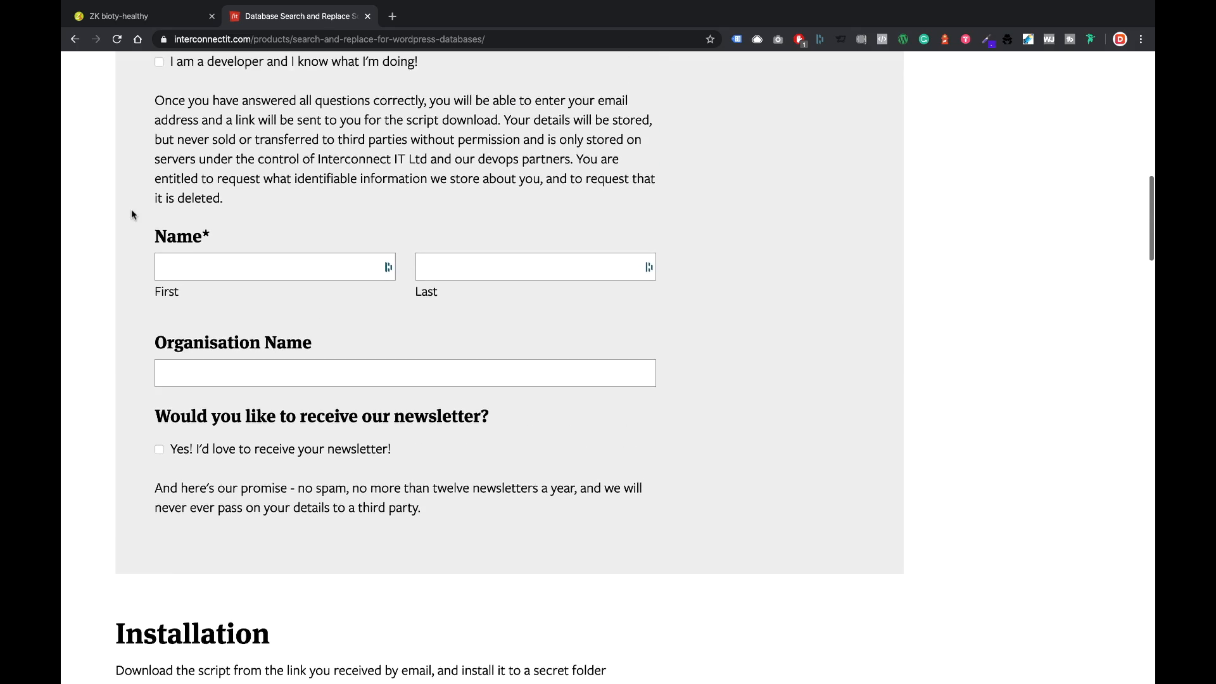
scroll(131, 212, "down", 10)
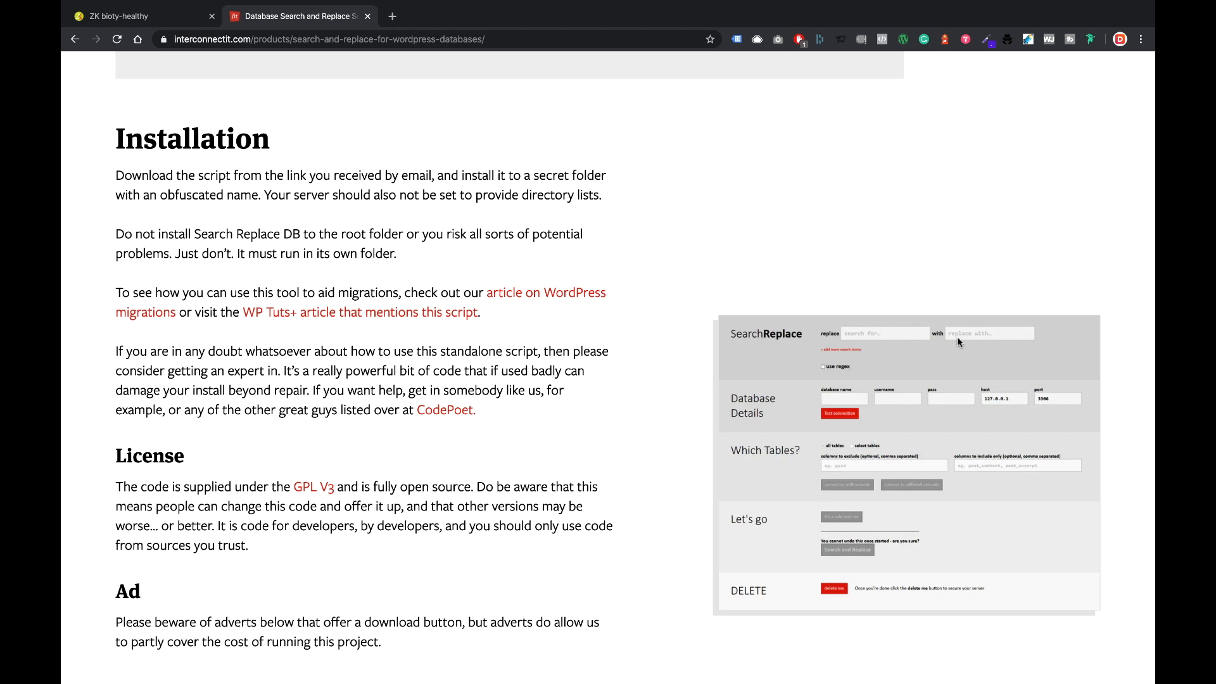
scroll(884, 371, "down", 2)
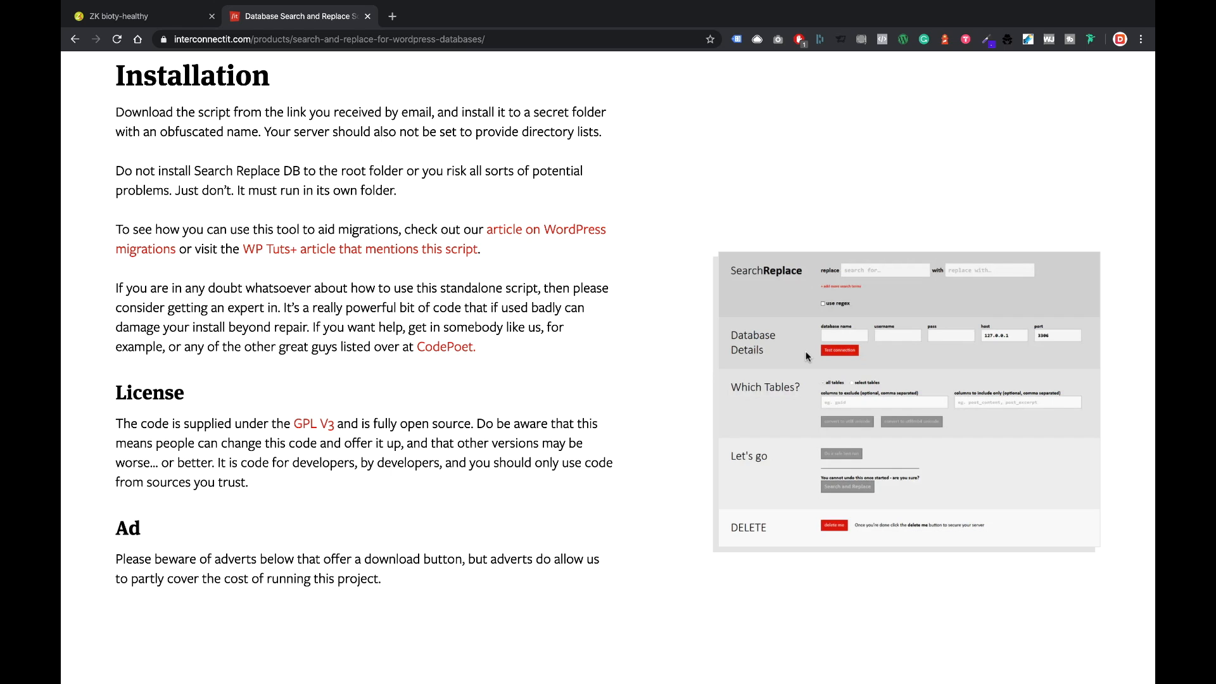
Step: Return to the ZK bioty-healthy site's WordPress dashboard and open the UpdraftPlus backup settings
left_click(148, 17)
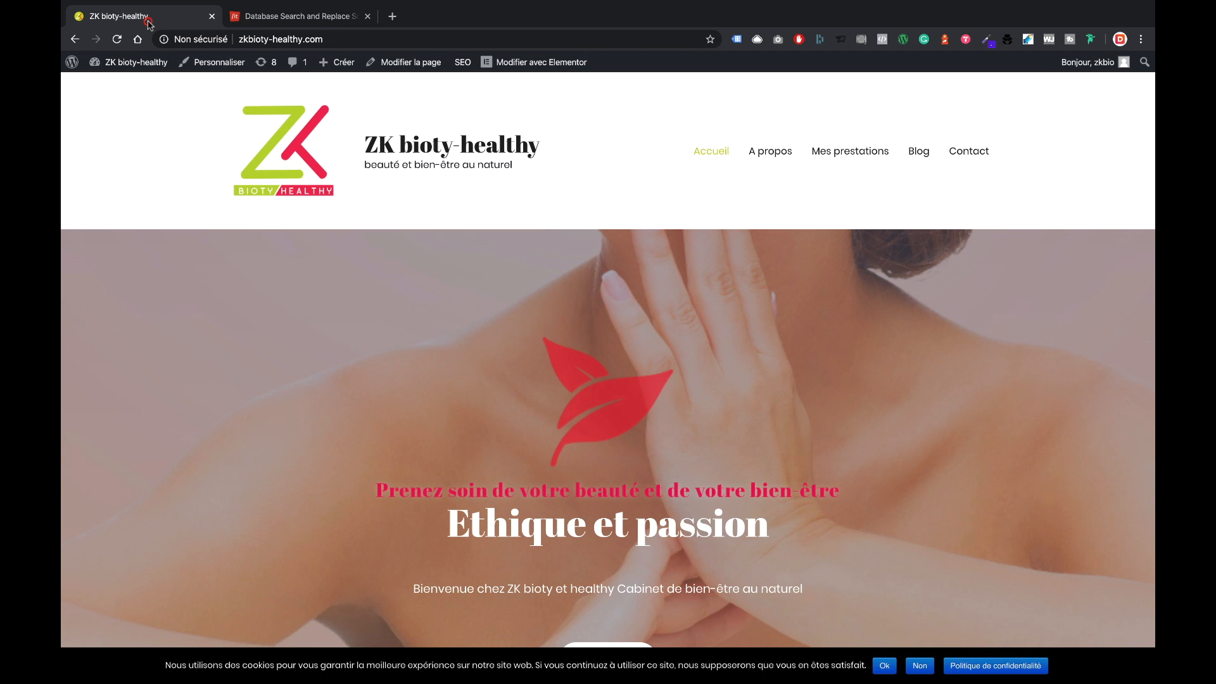
mouse_move(111, 64)
left_click(144, 88)
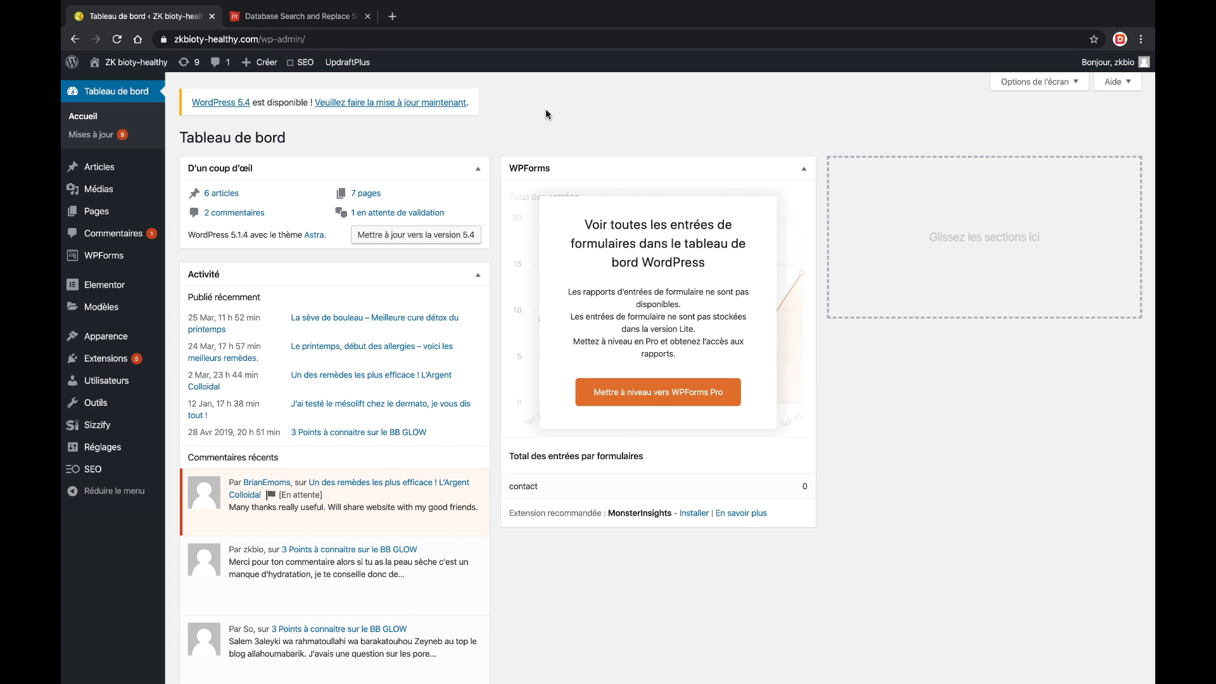
mouse_move(101, 447)
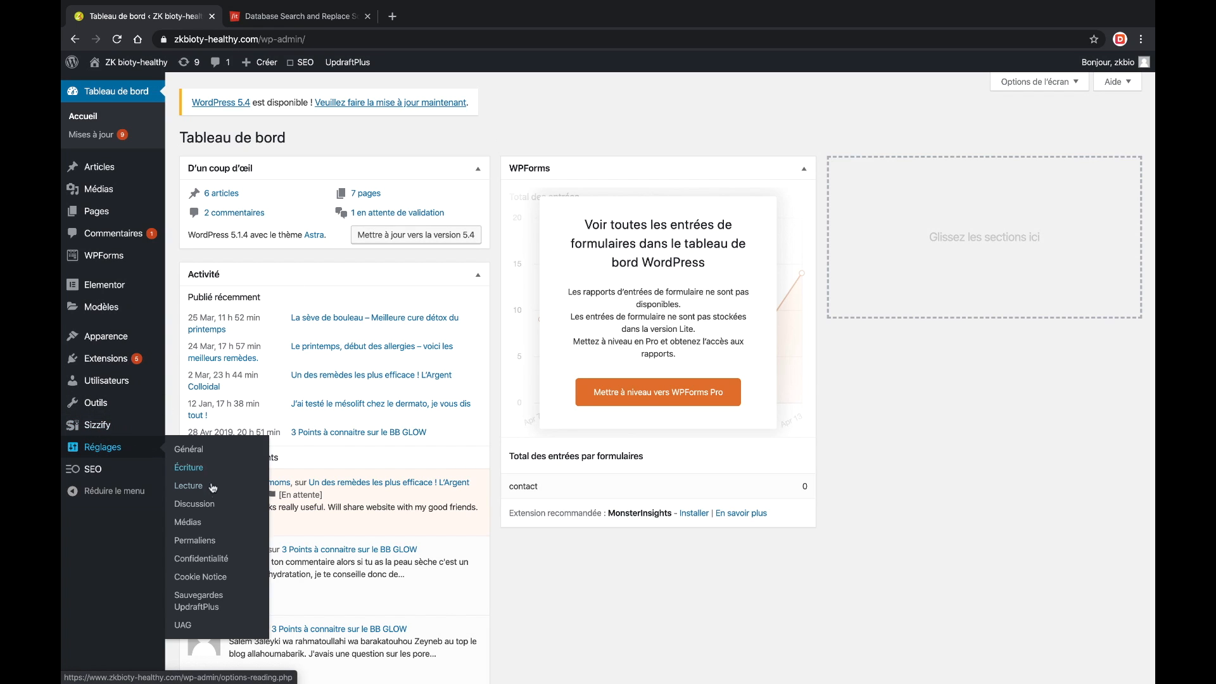
left_click(187, 591)
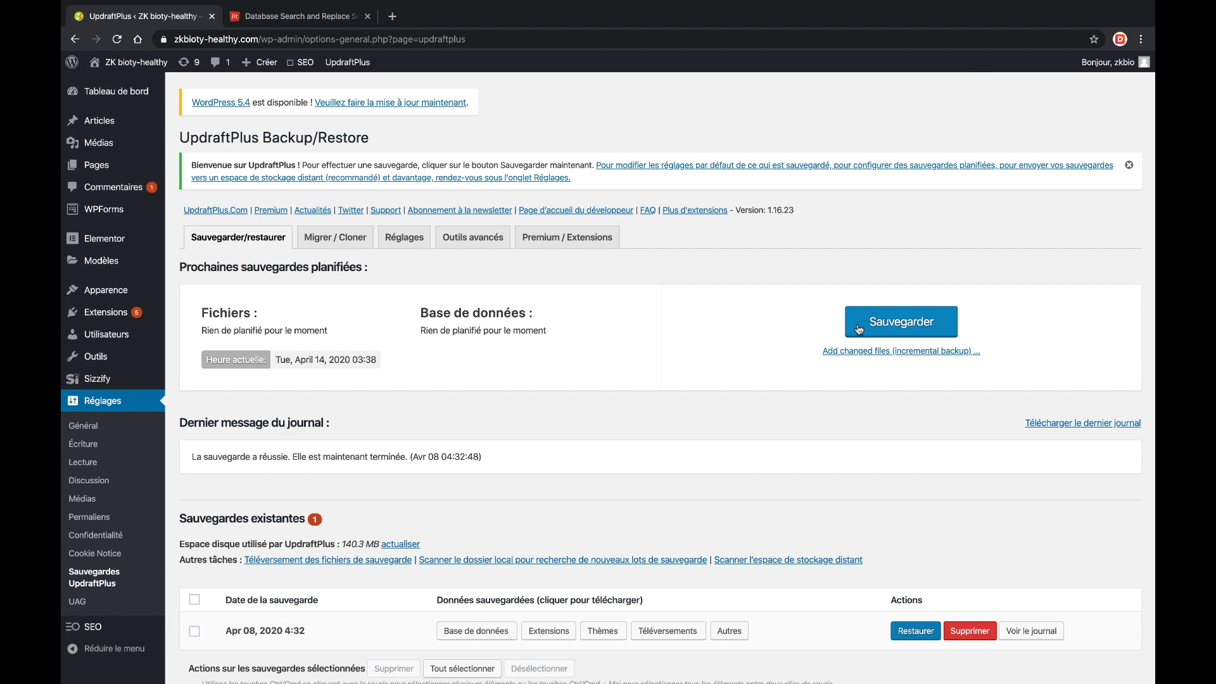
Step: Create a new UpdraftPlus backup including the database and files, allowing it to be deleted only manually
left_click(858, 329)
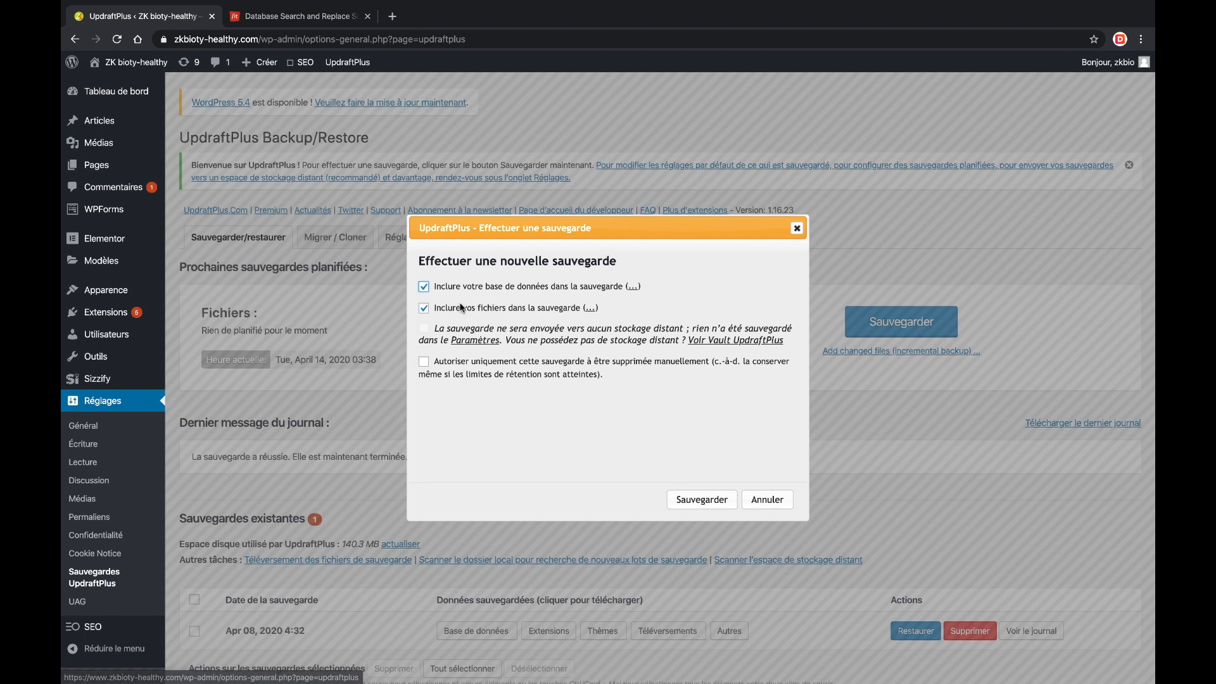
left_click(426, 366)
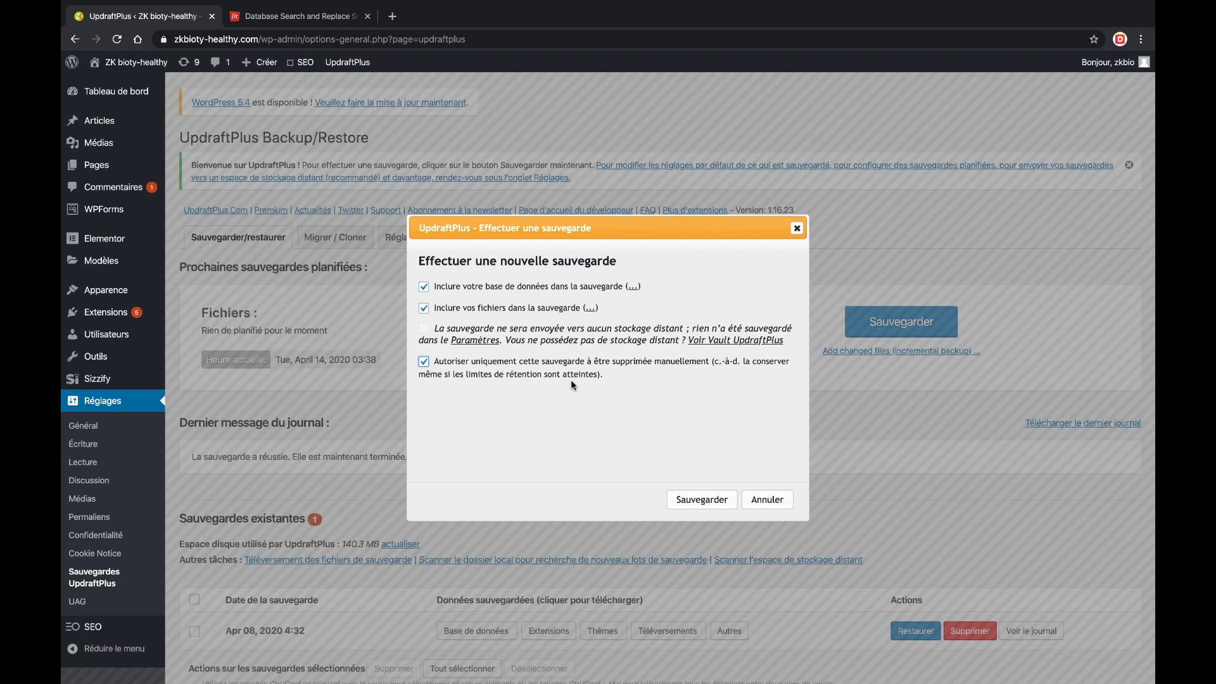
left_click(689, 503)
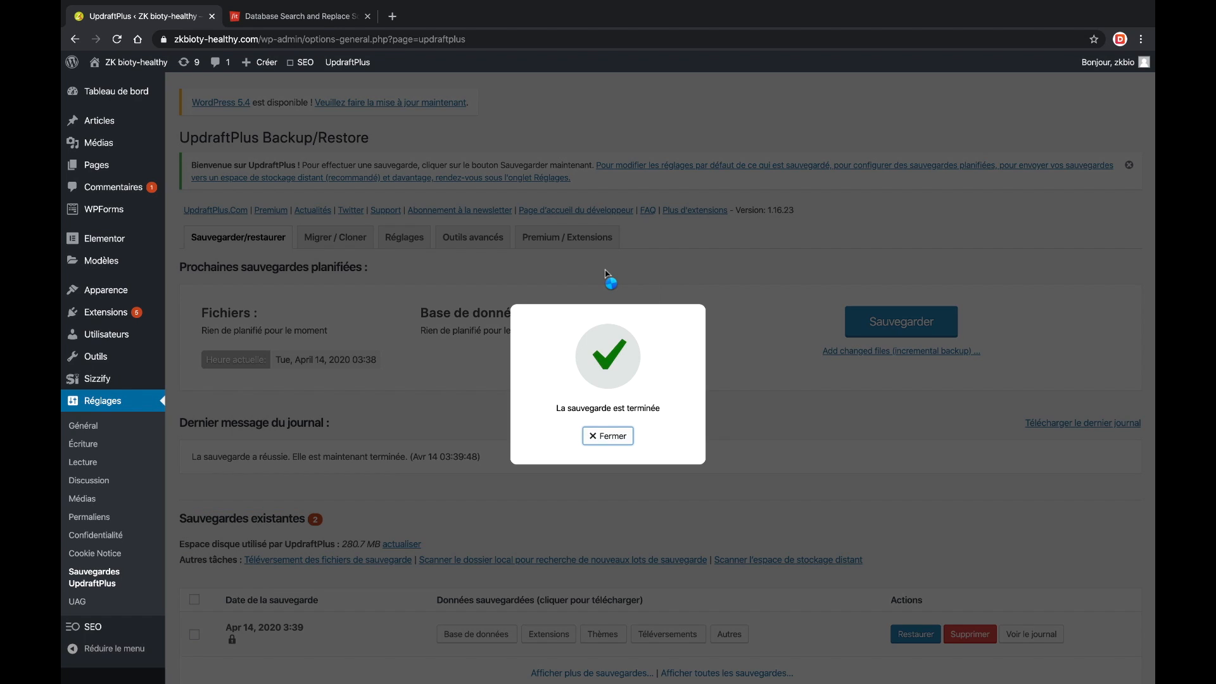
left_click(592, 436)
Step: Search the extension directory for "Search and replace" and install and activate Better Search Replace
left_click(189, 332)
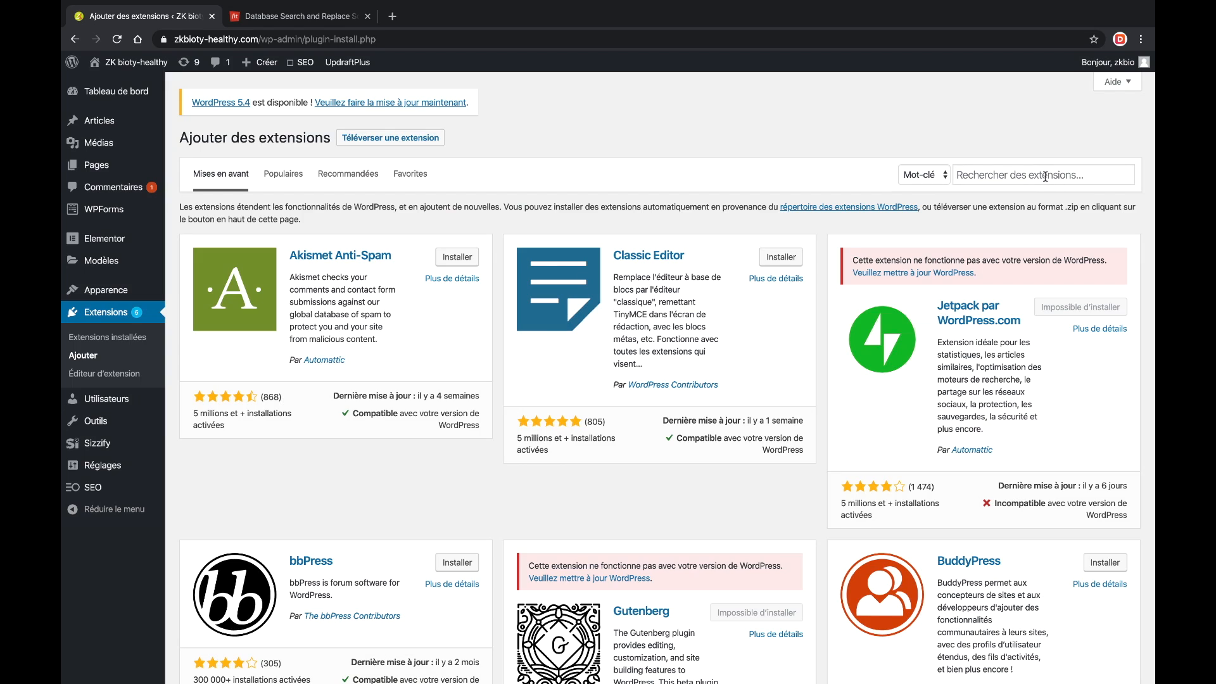
left_click(1045, 176)
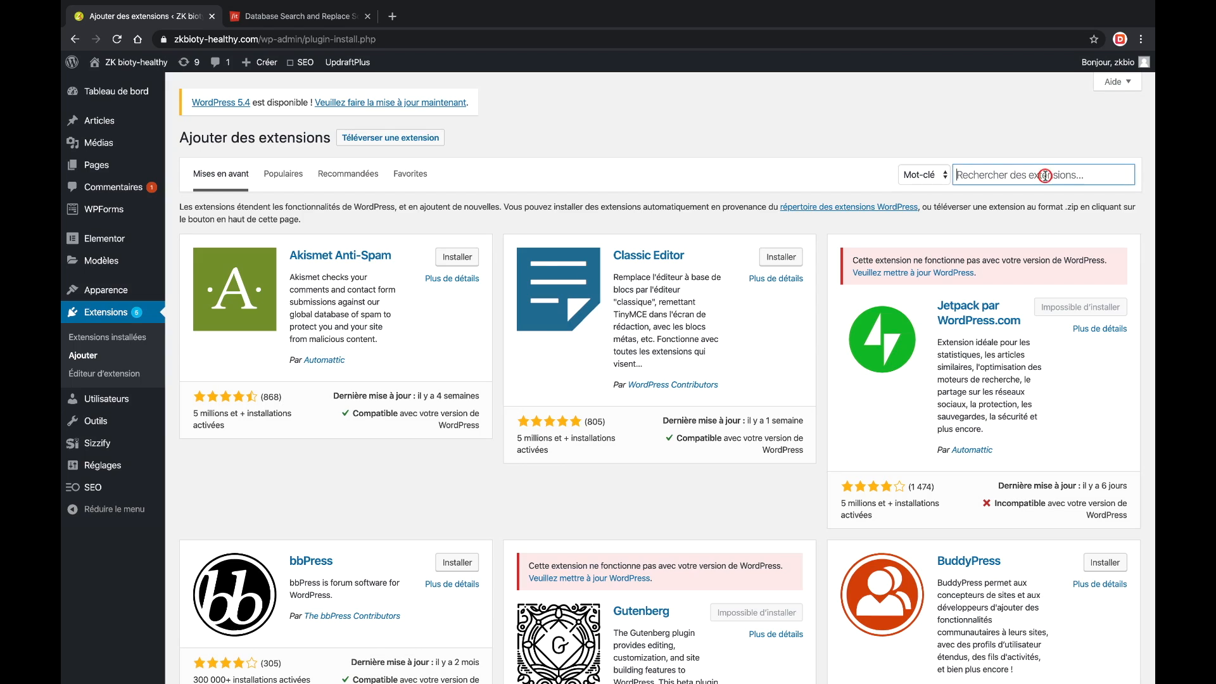
type("Search and replace")
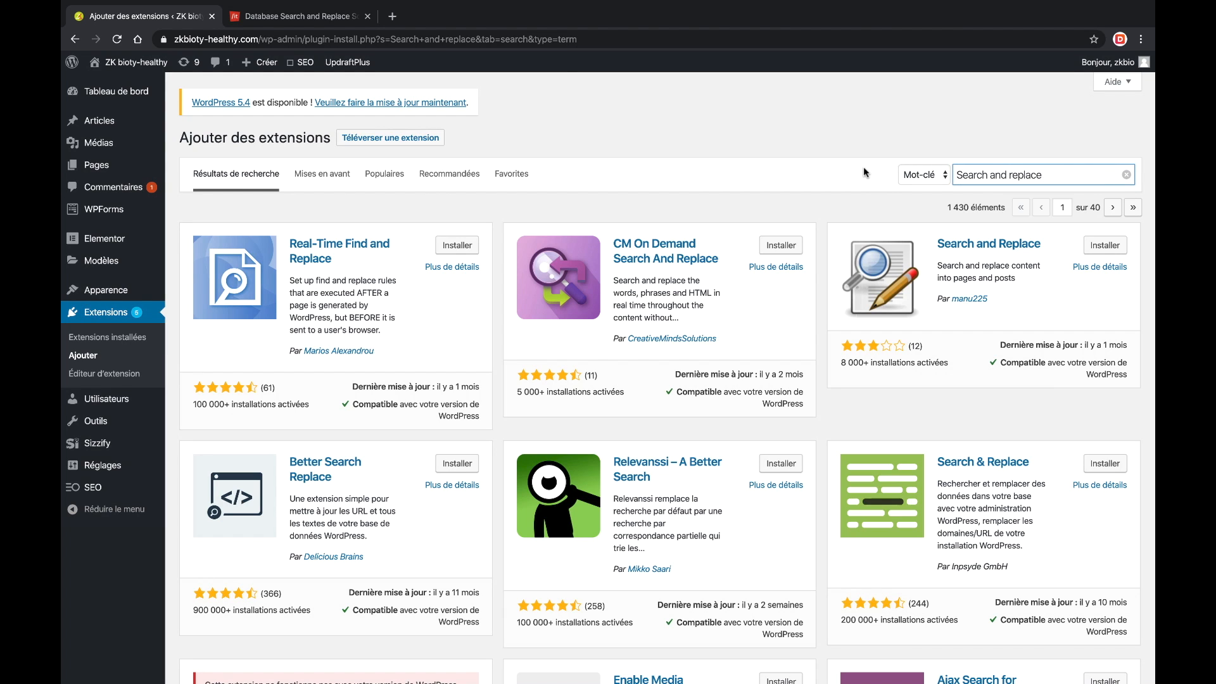
scroll(380, 481, "down", 1)
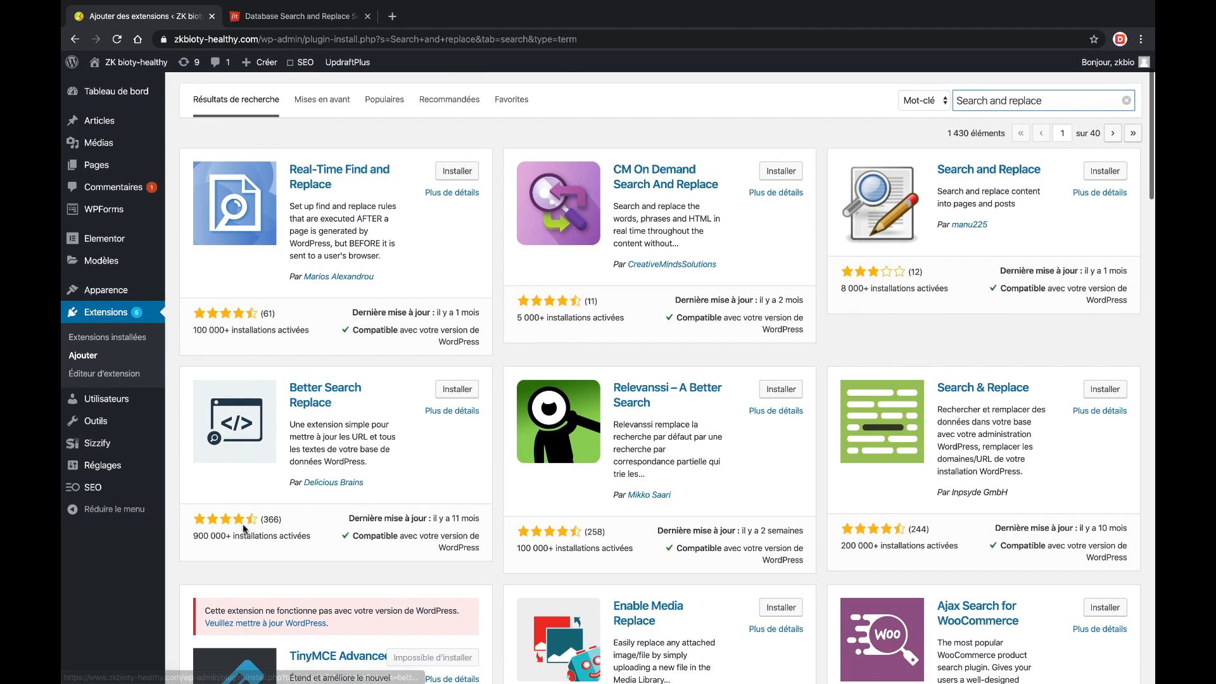
left_click(449, 385)
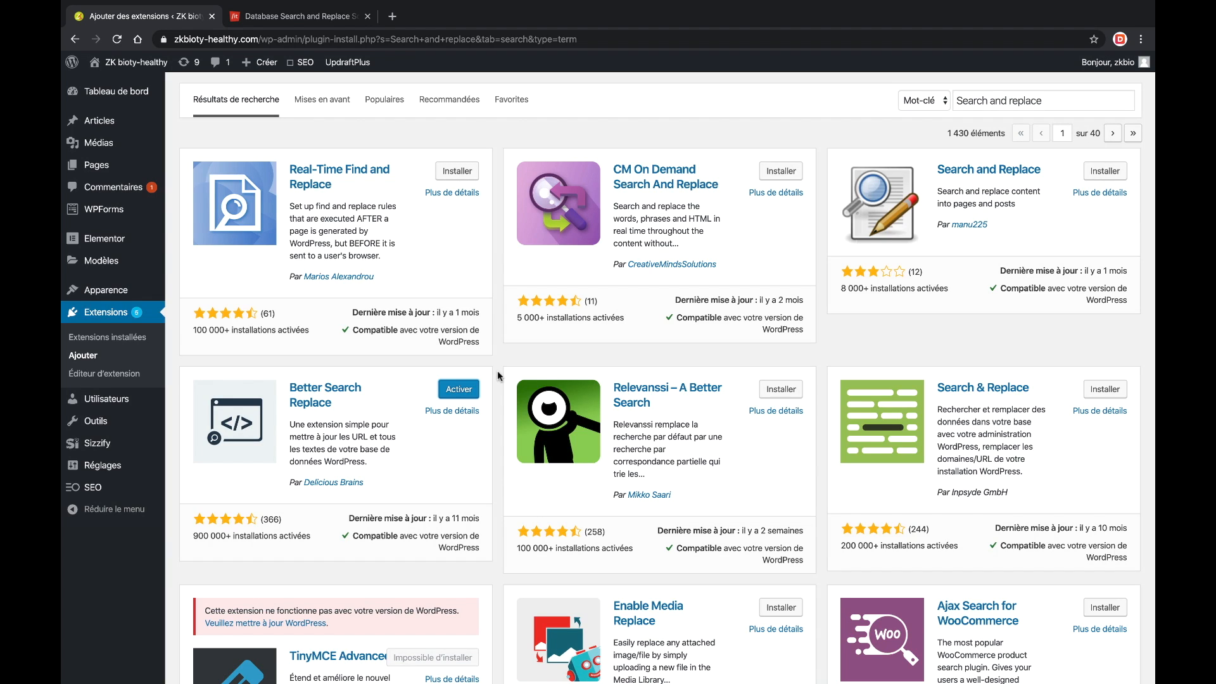
left_click(468, 389)
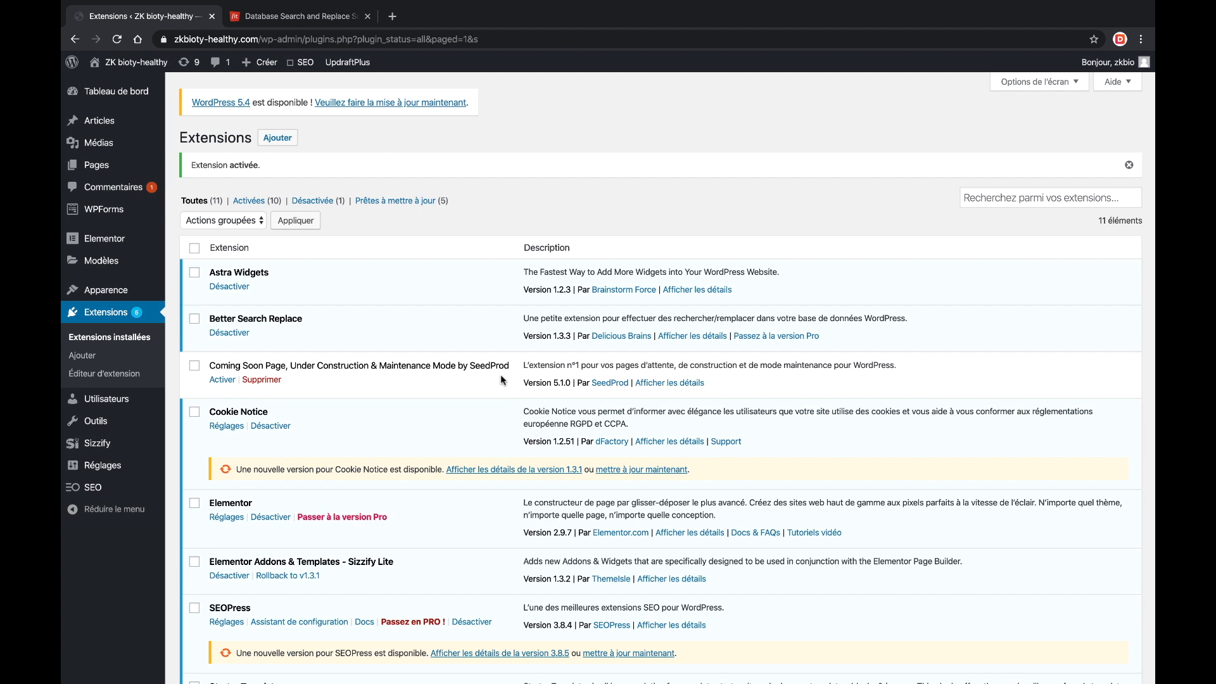
Step: Open the Better Search Replace tool and select all tables from zk1booking through zk1yoast_seo_meta
mouse_move(112, 423)
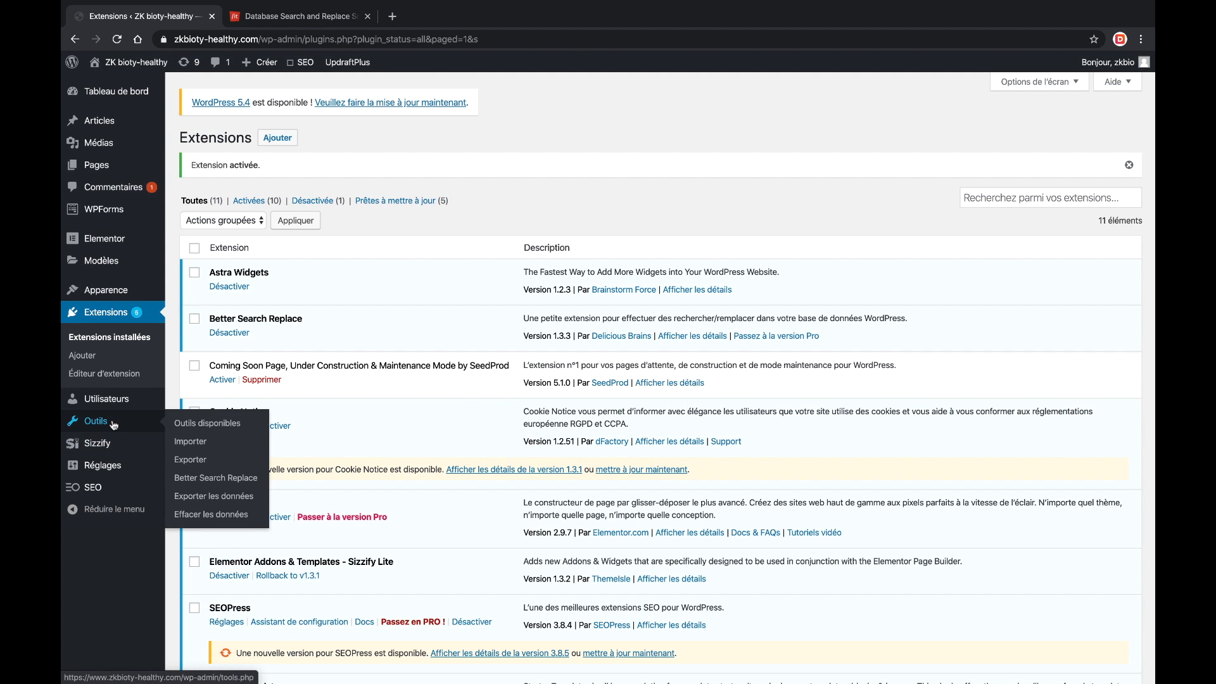
left_click(215, 479)
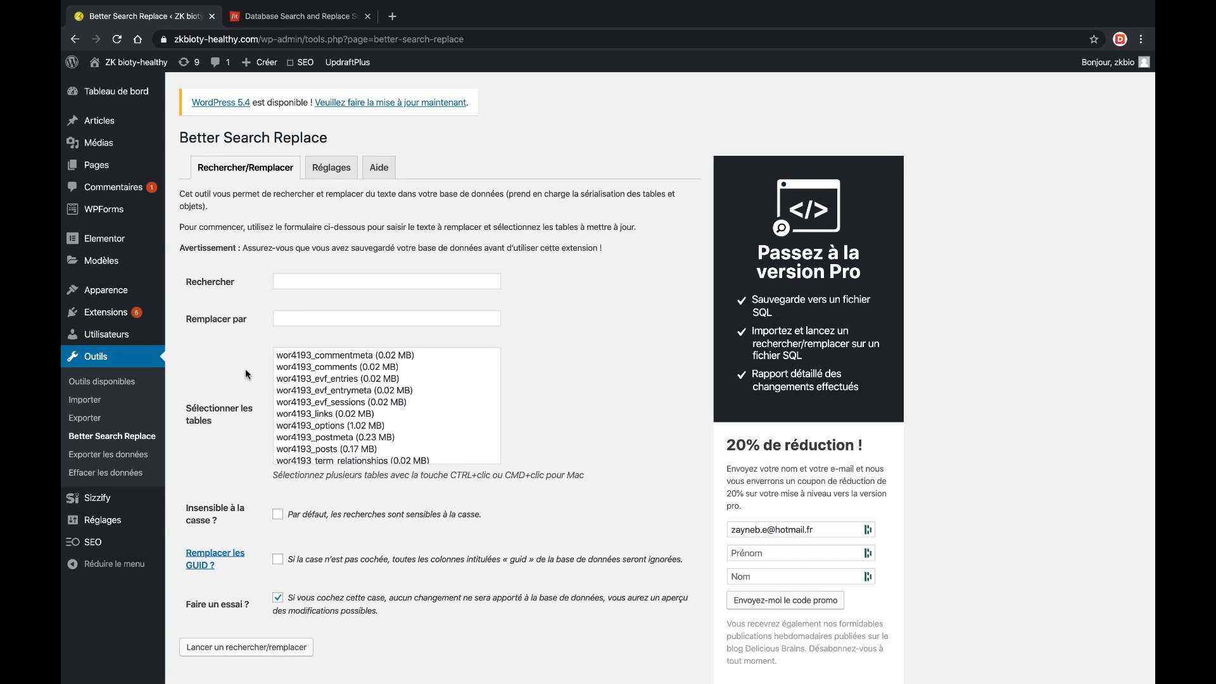
scroll(311, 398, "down", 10)
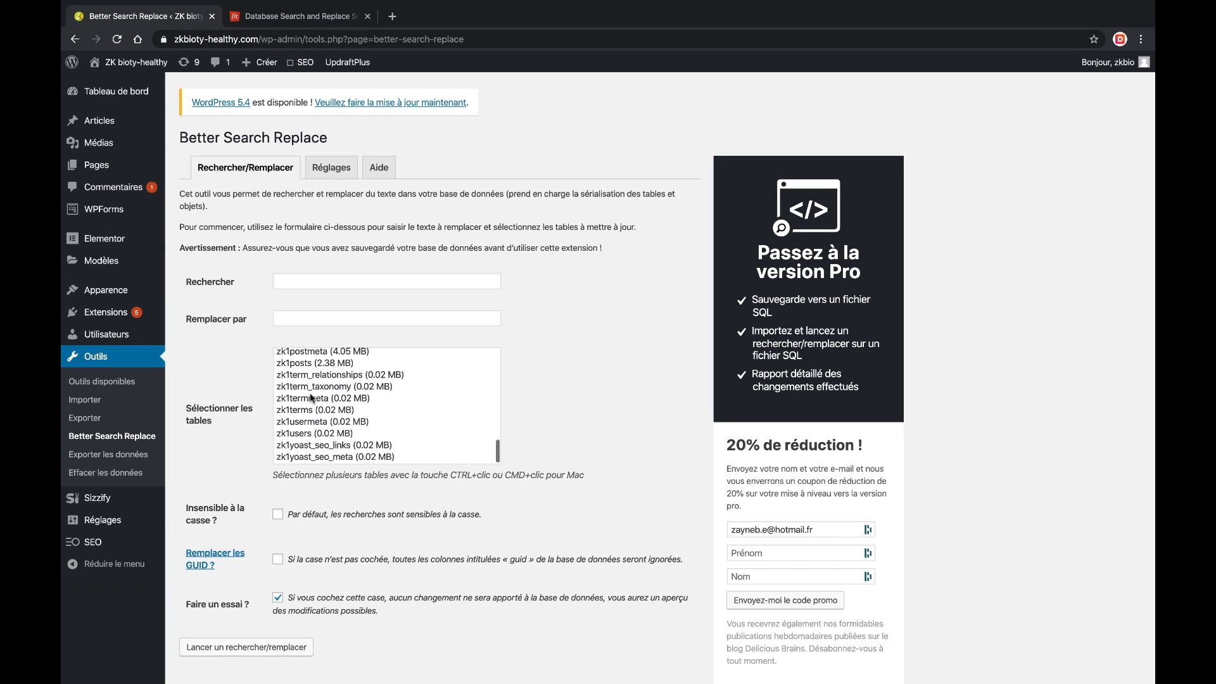
scroll(311, 398, "up", 10)
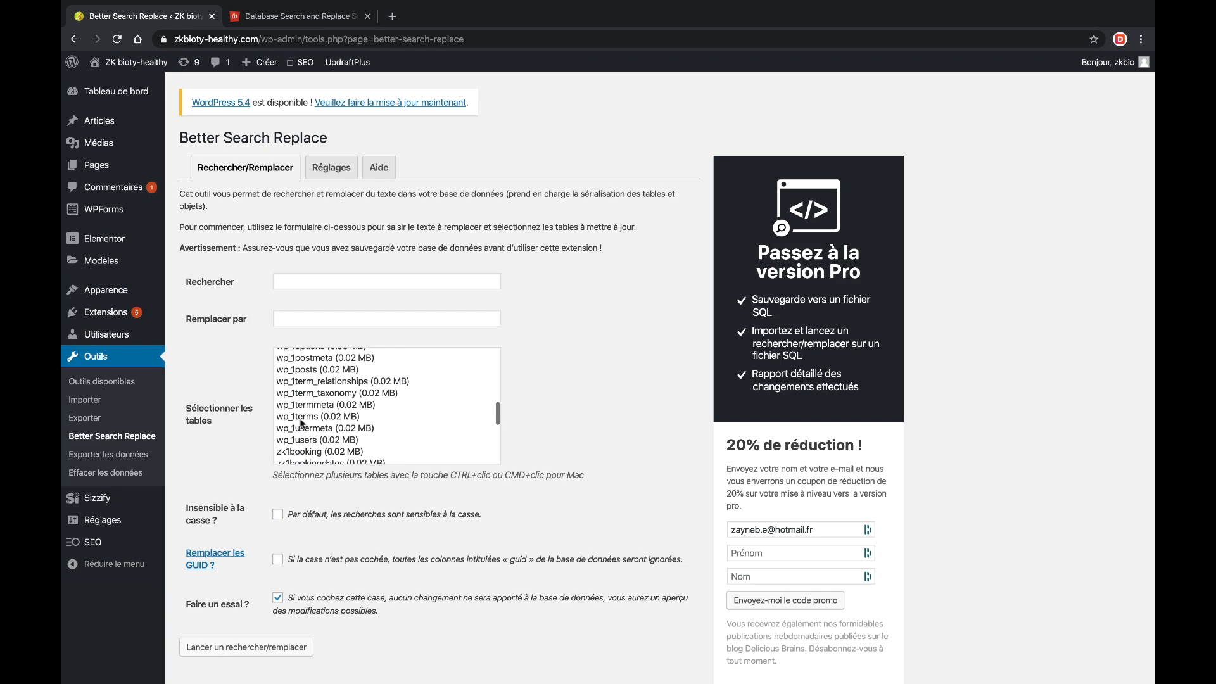
scroll(306, 367, "down", 1)
scroll(306, 331, "down", 3)
left_click(291, 367)
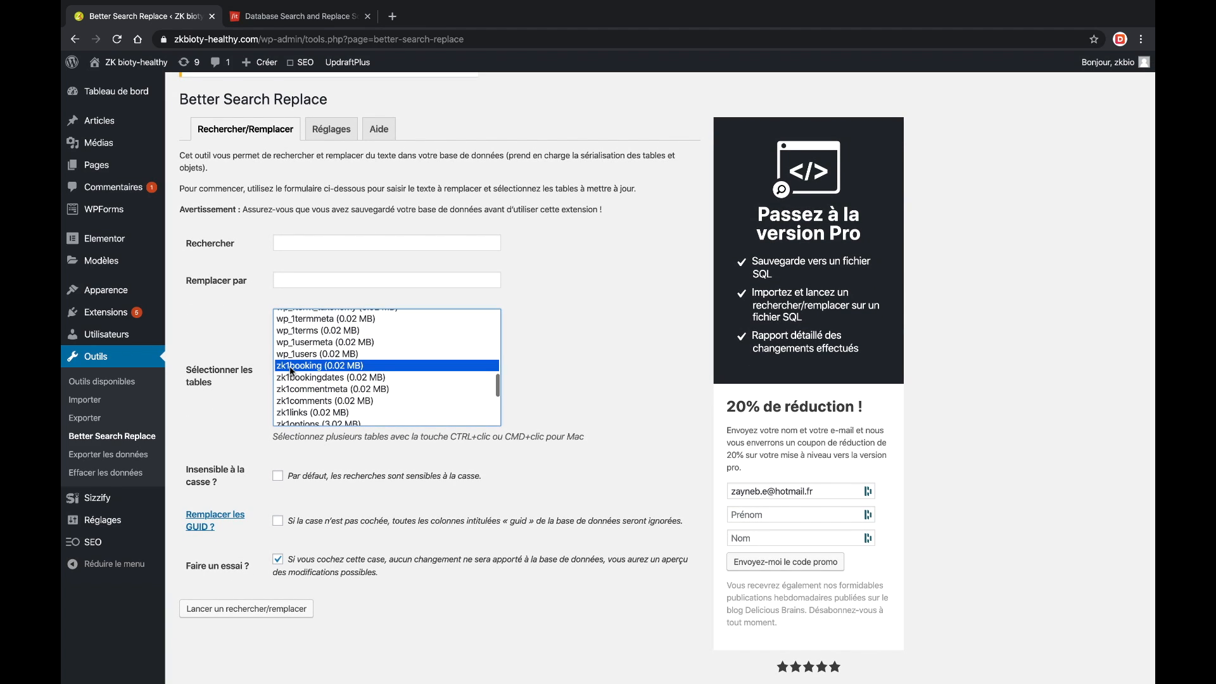
scroll(291, 370, "down", 1)
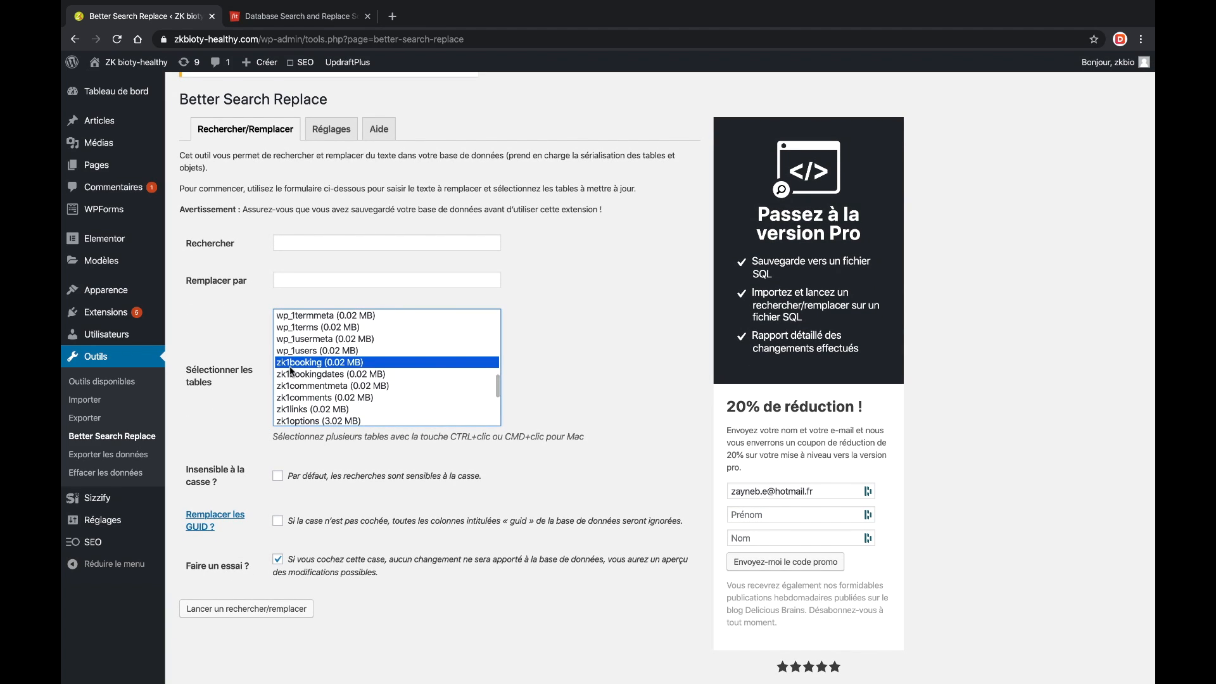
scroll(292, 371, "down", 5)
left_click(289, 418, "shift")
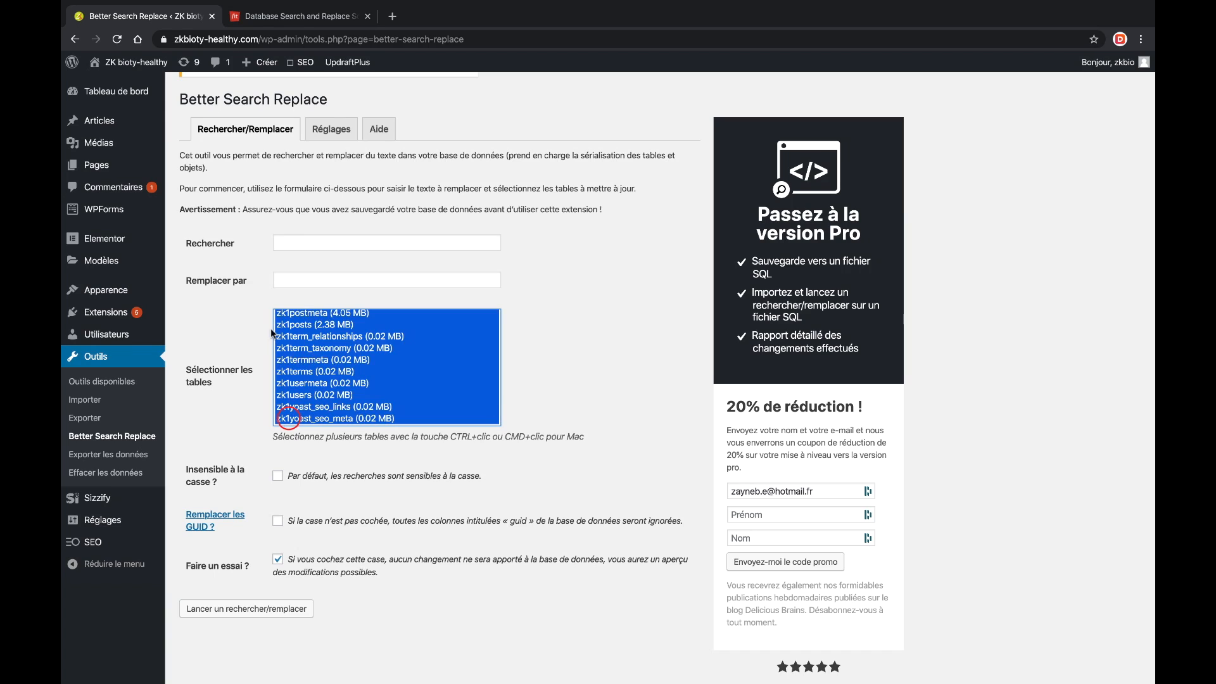
Step: Check the site's database table prefix in the site information of UpdraftPlus's advanced tools
scroll(254, 278, "up", 1)
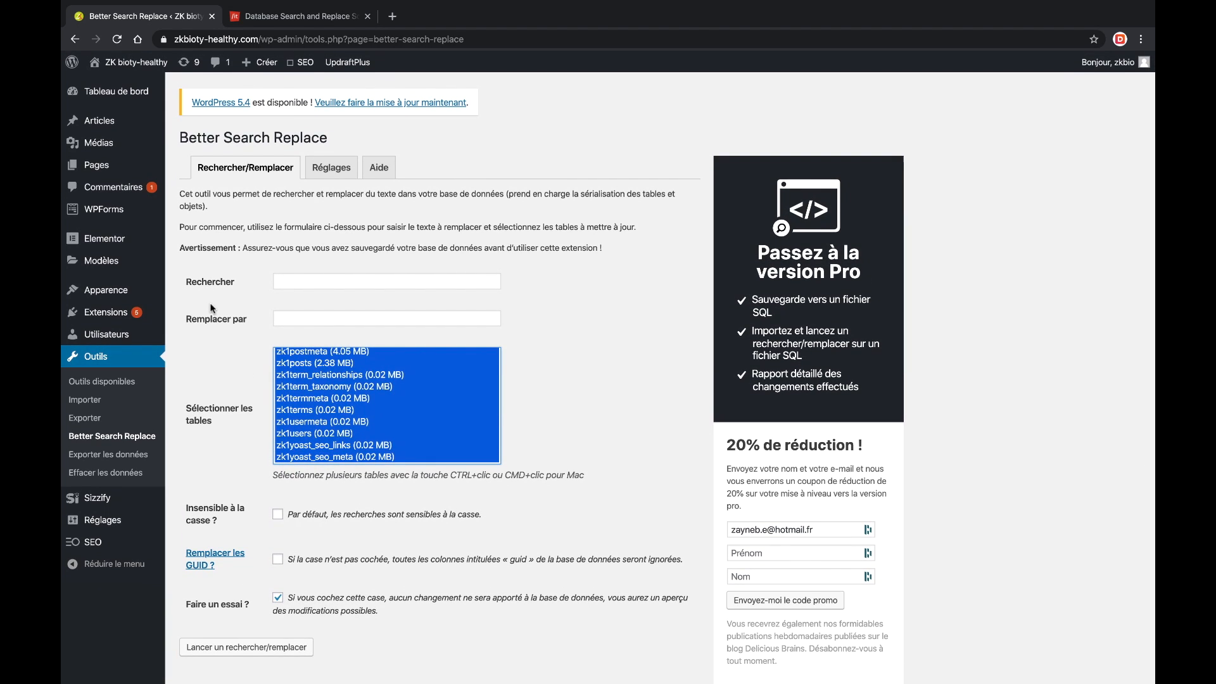
mouse_move(121, 520)
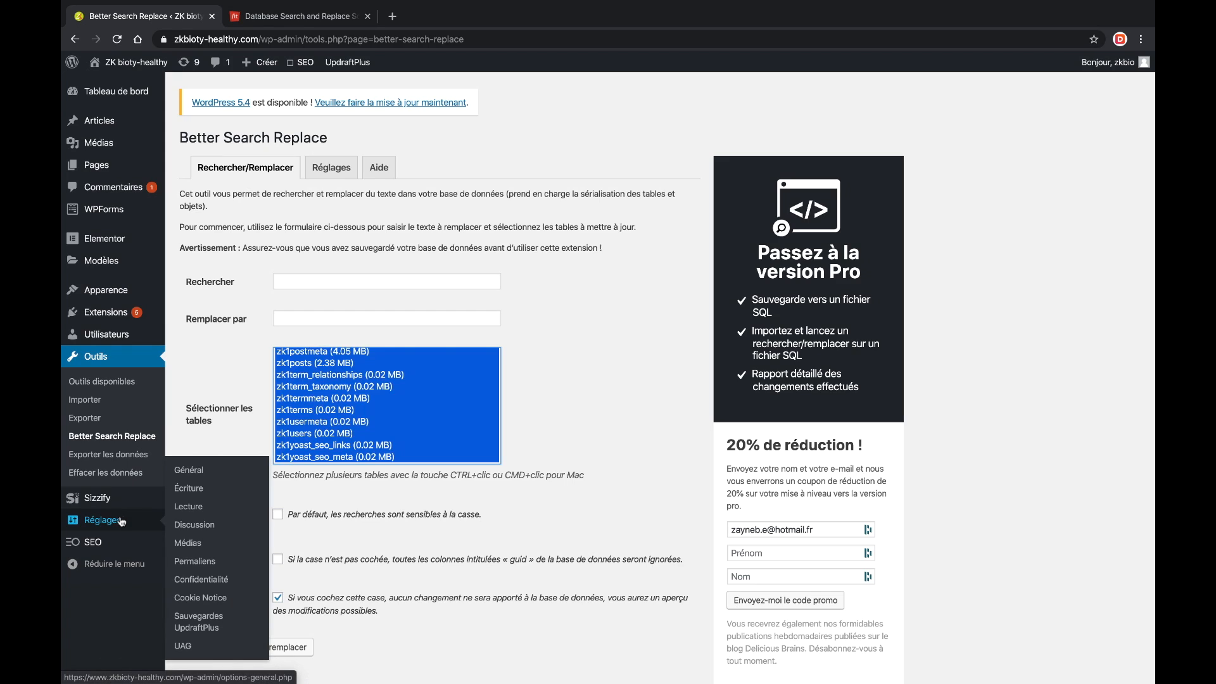
left_click(187, 615)
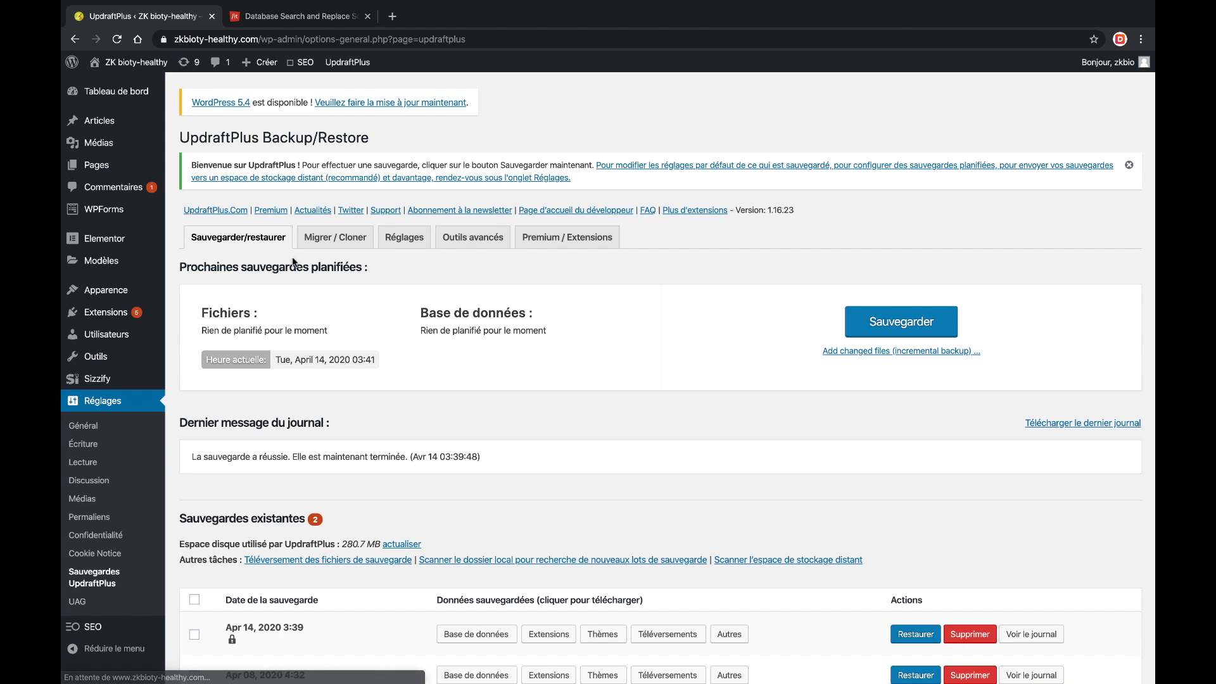
left_click(402, 238)
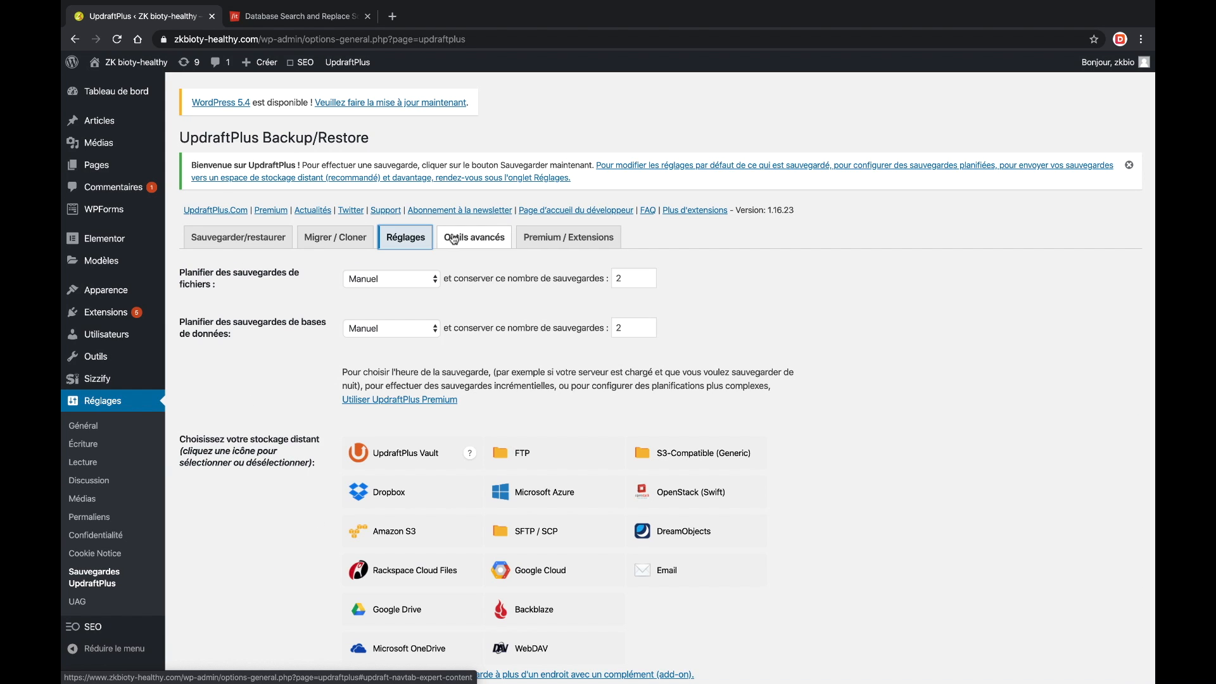
left_click(474, 238)
scroll(345, 393, "down", 1)
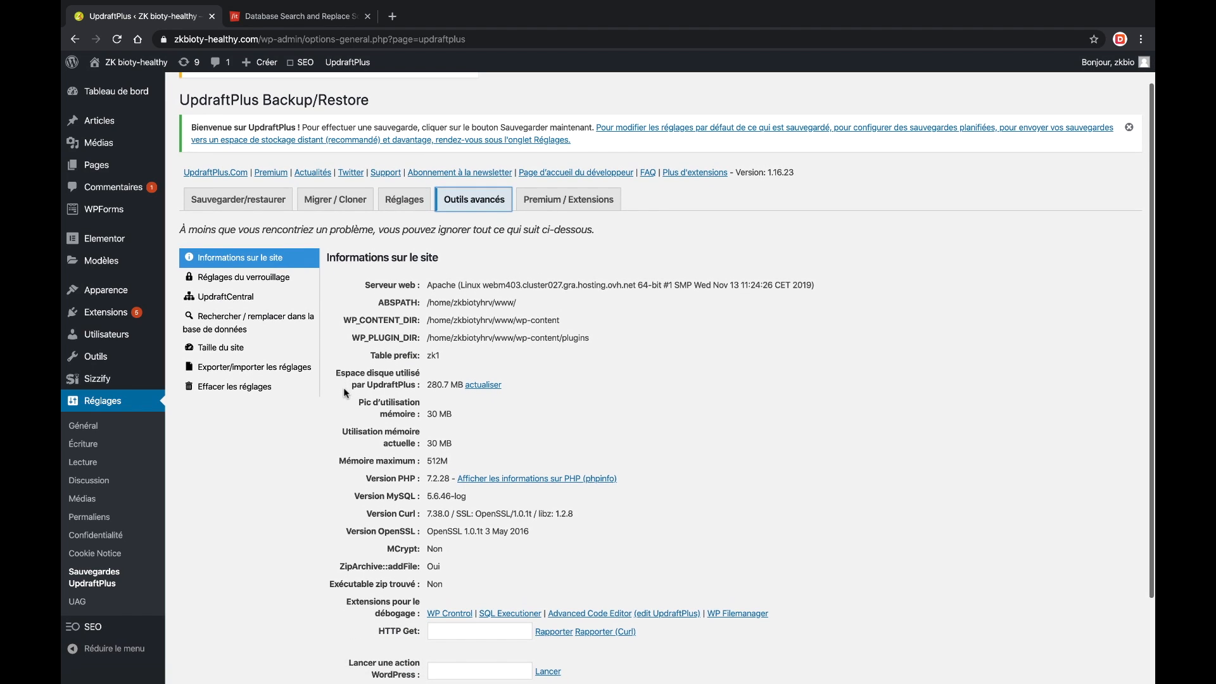
left_click_drag(437, 357, 427, 358)
left_click(430, 357)
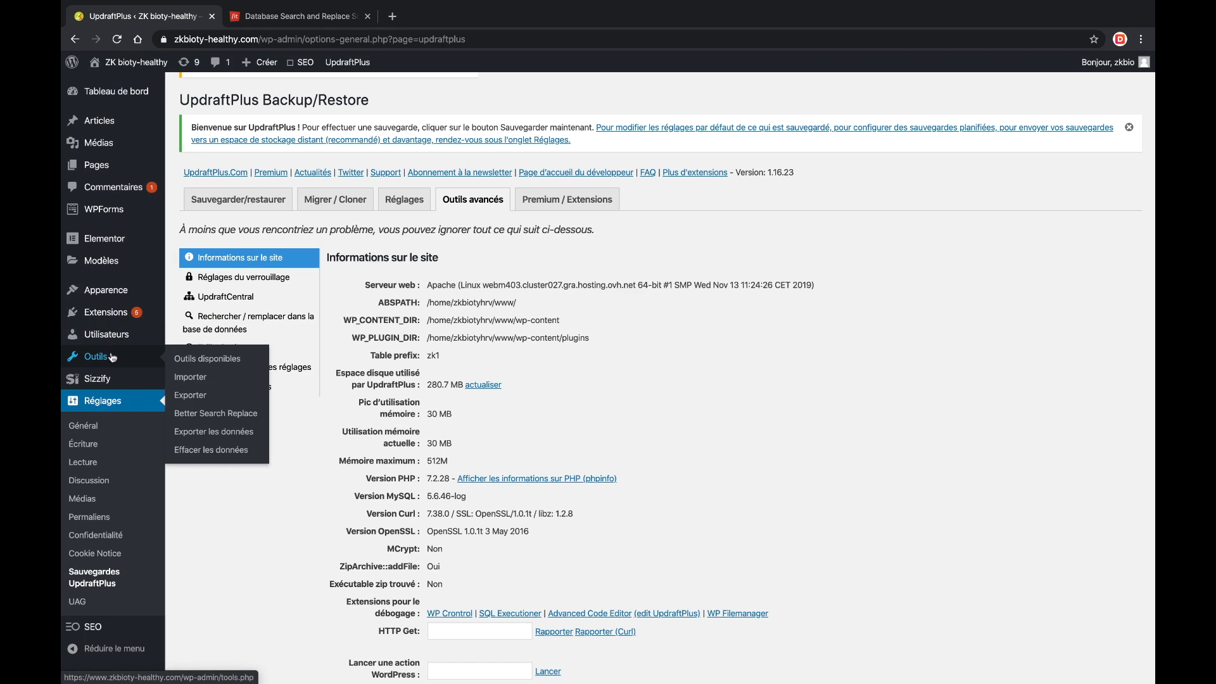
Step: Return to the Better Search Replace tool and reselect all tables from zk1booking through zk1yoast_seo_meta
left_click(194, 413)
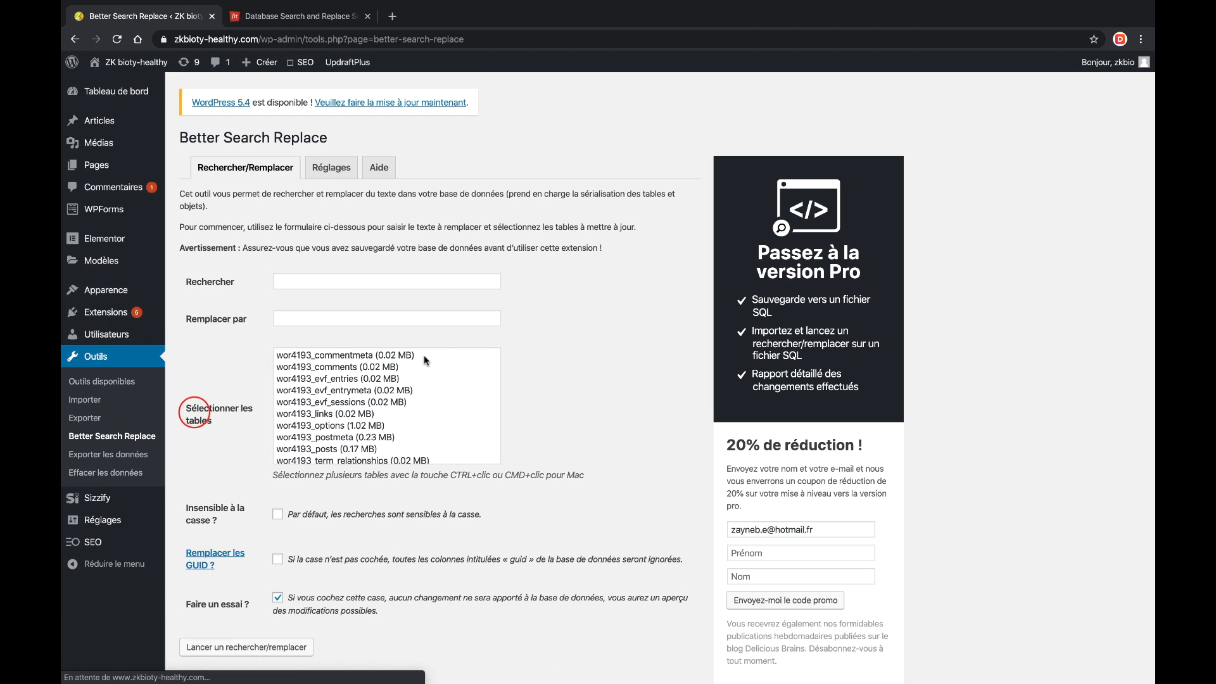
scroll(399, 405, "down", 10)
scroll(328, 395, "up", 5)
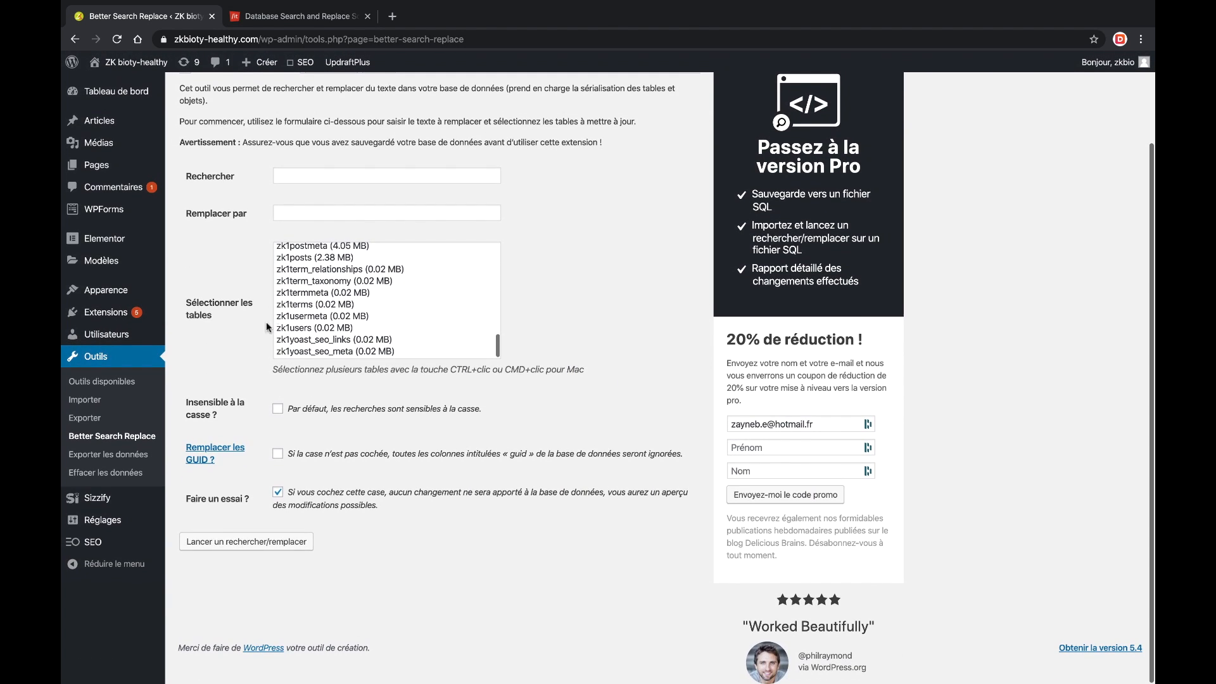
scroll(328, 344, "down", 3)
left_click(308, 345)
scroll(306, 345, "down", 5)
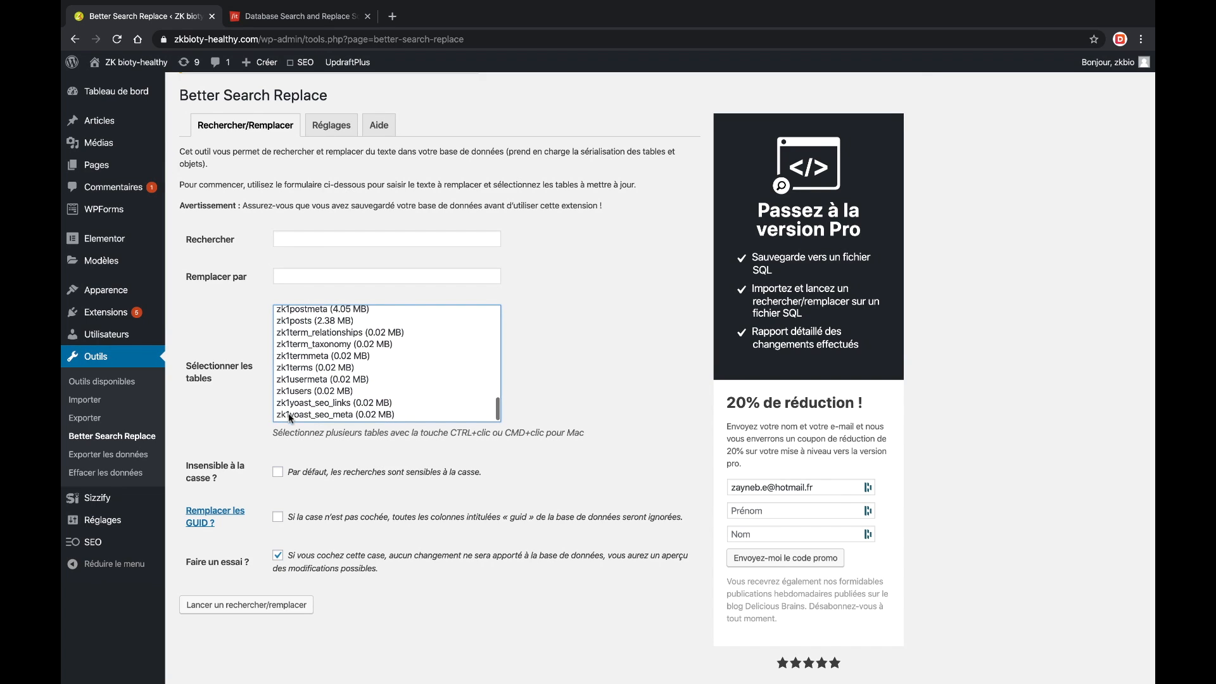
left_click(286, 416, "shift")
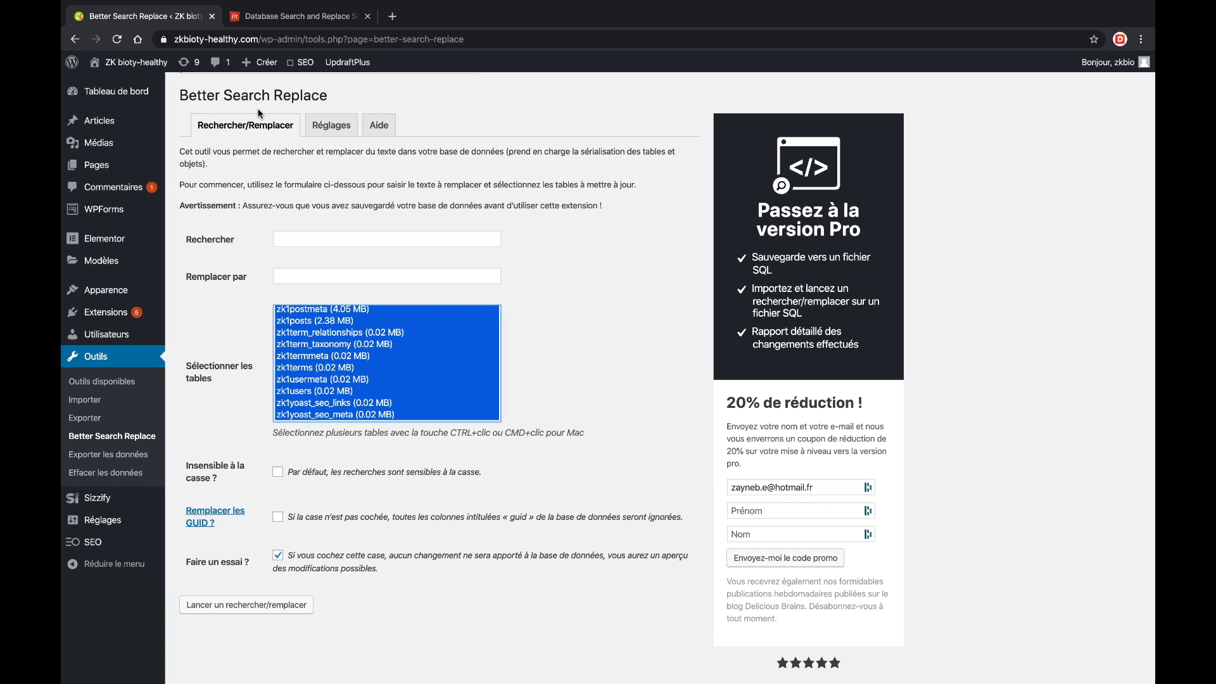
left_click_drag(256, 38, 171, 42)
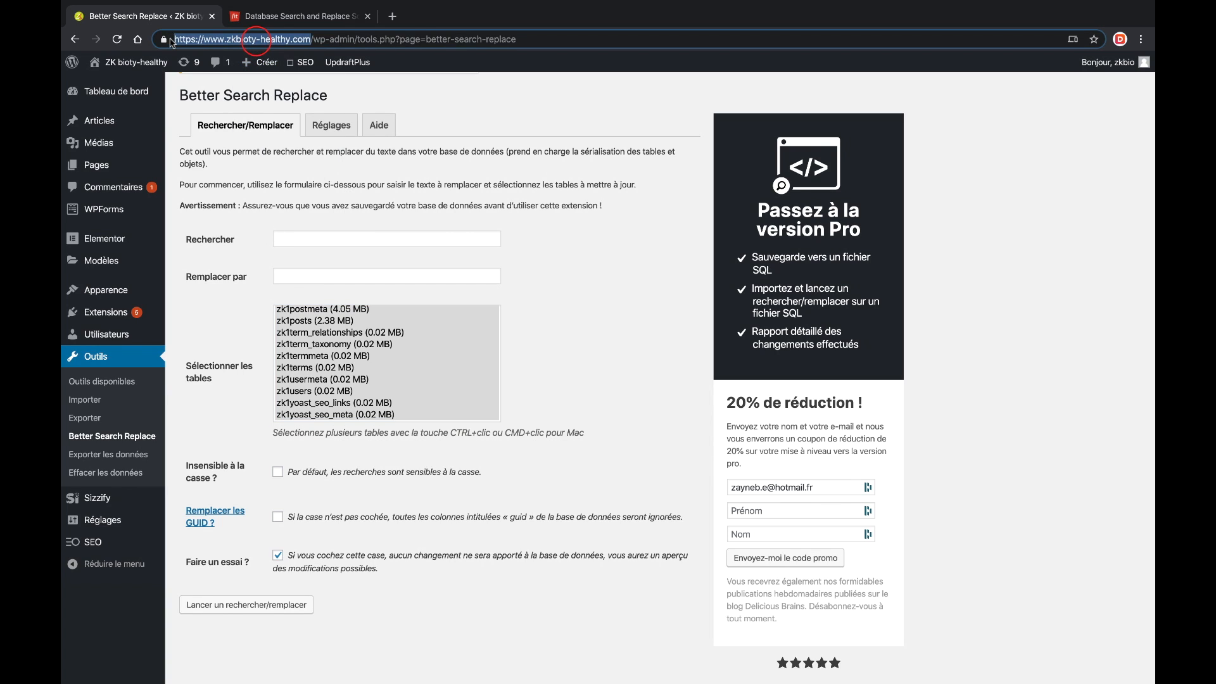
key("ctrl+c")
left_click(309, 237)
key("ctrl+v")
left_click(297, 239)
key("BackSpace")
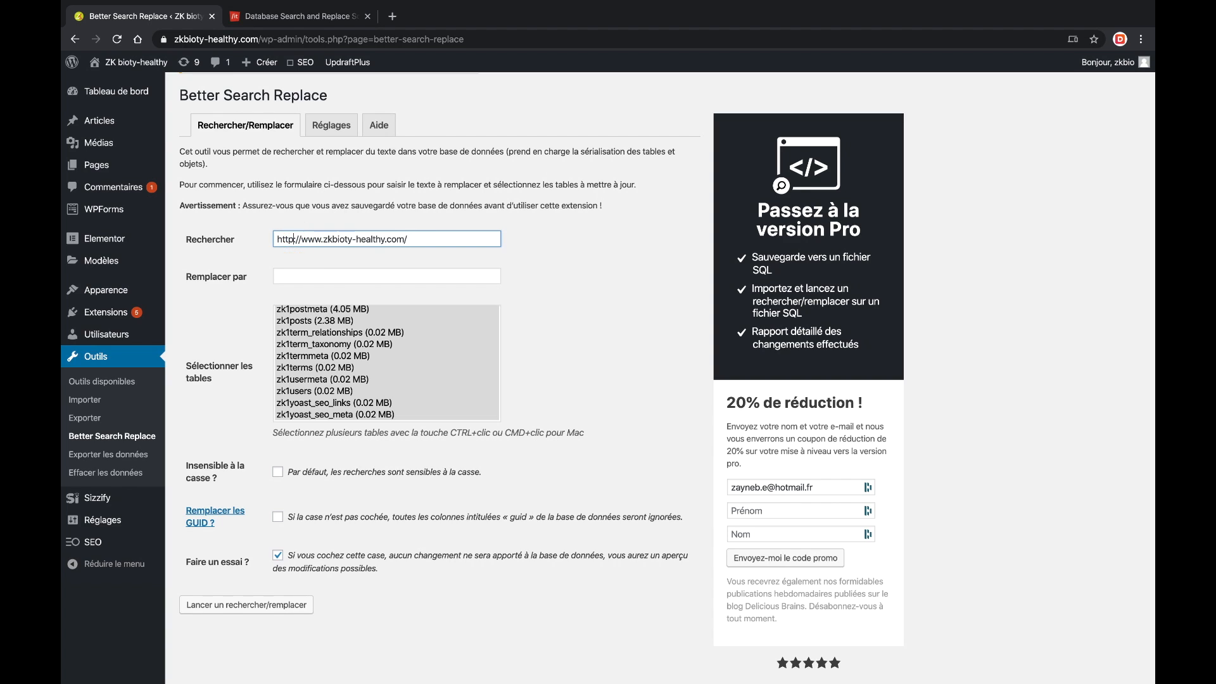
left_click(421, 234)
key("BackSpace")
left_click(372, 275)
key("ctrl+v")
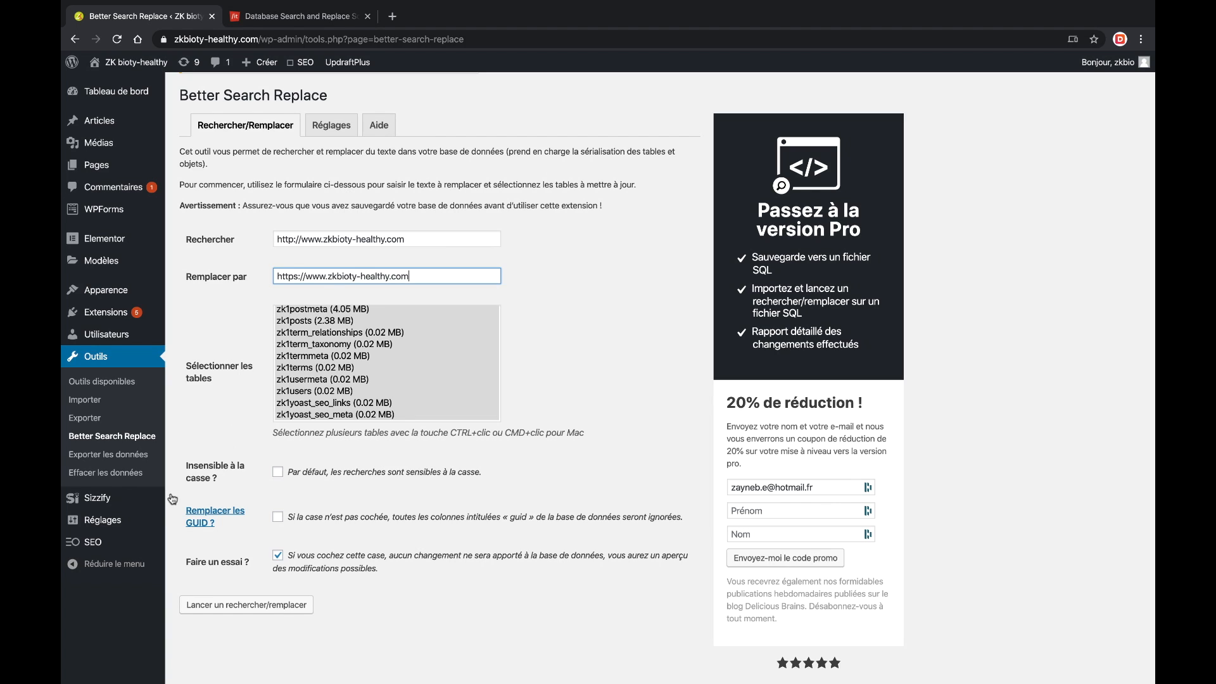
Step: Download the database file of the Apr 14, 2020 3:39 UpdraftPlus backup to the computer, then return to Better Search Replace
mouse_move(101, 520)
left_click(199, 619, "super")
left_click(301, 17)
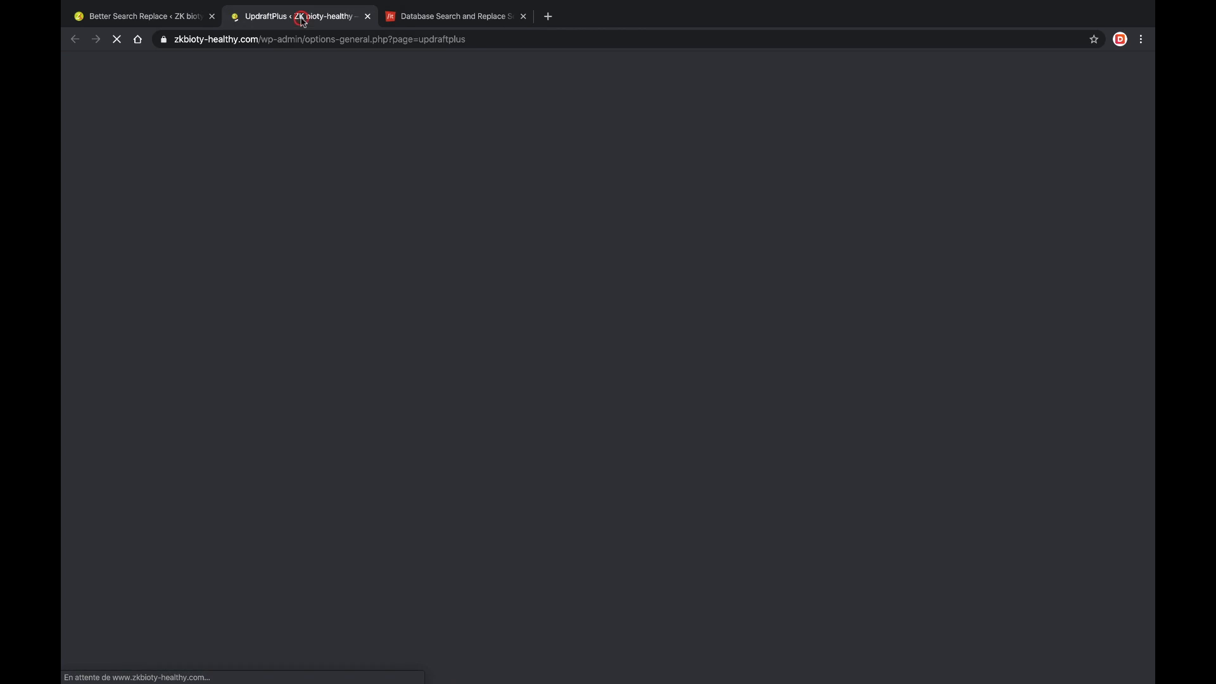
left_click(397, 239)
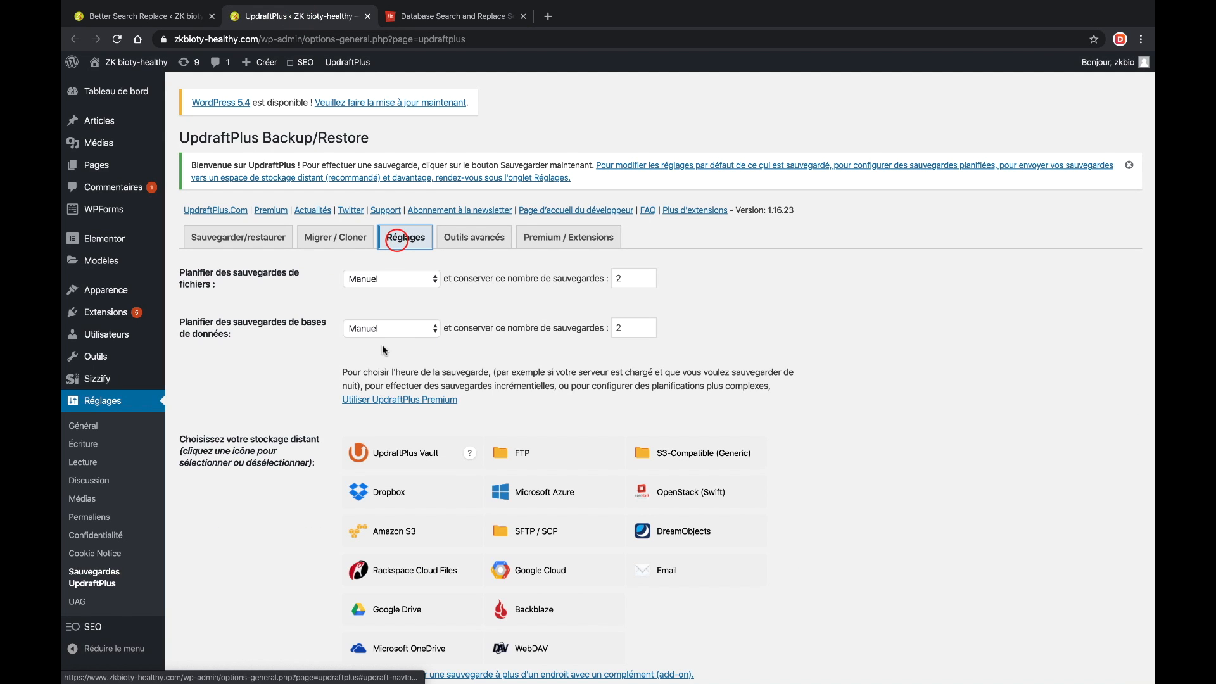
left_click(237, 237)
scroll(461, 539, "down", 2)
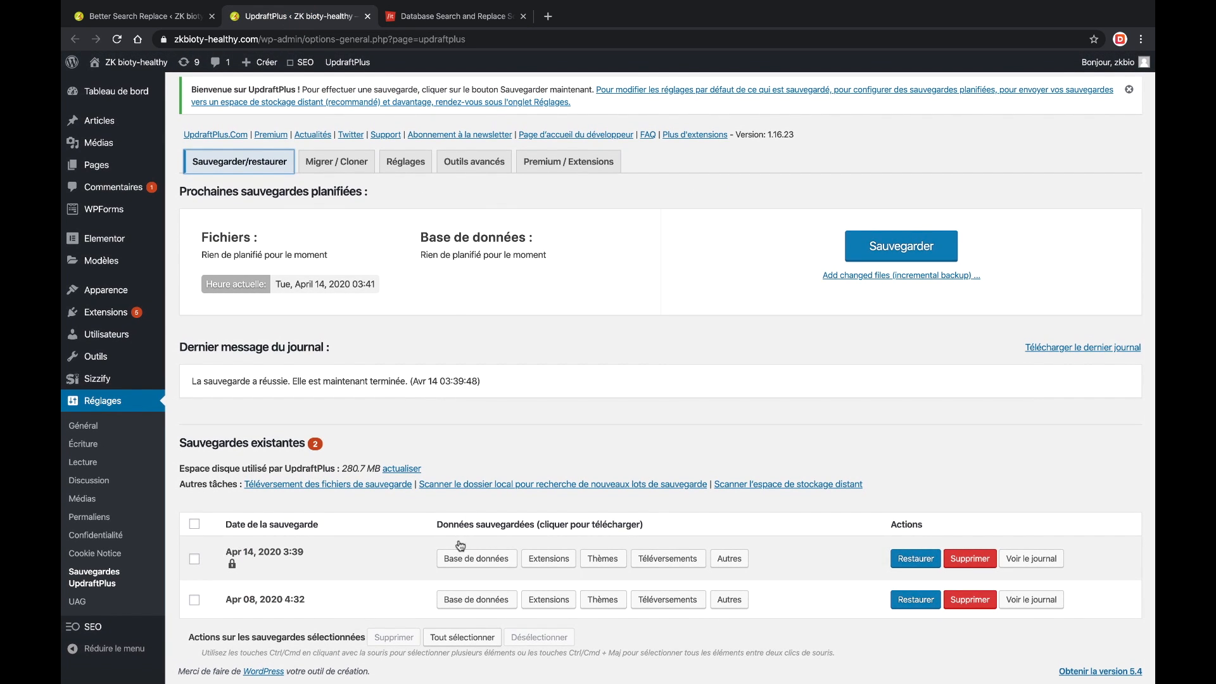
left_click(465, 560)
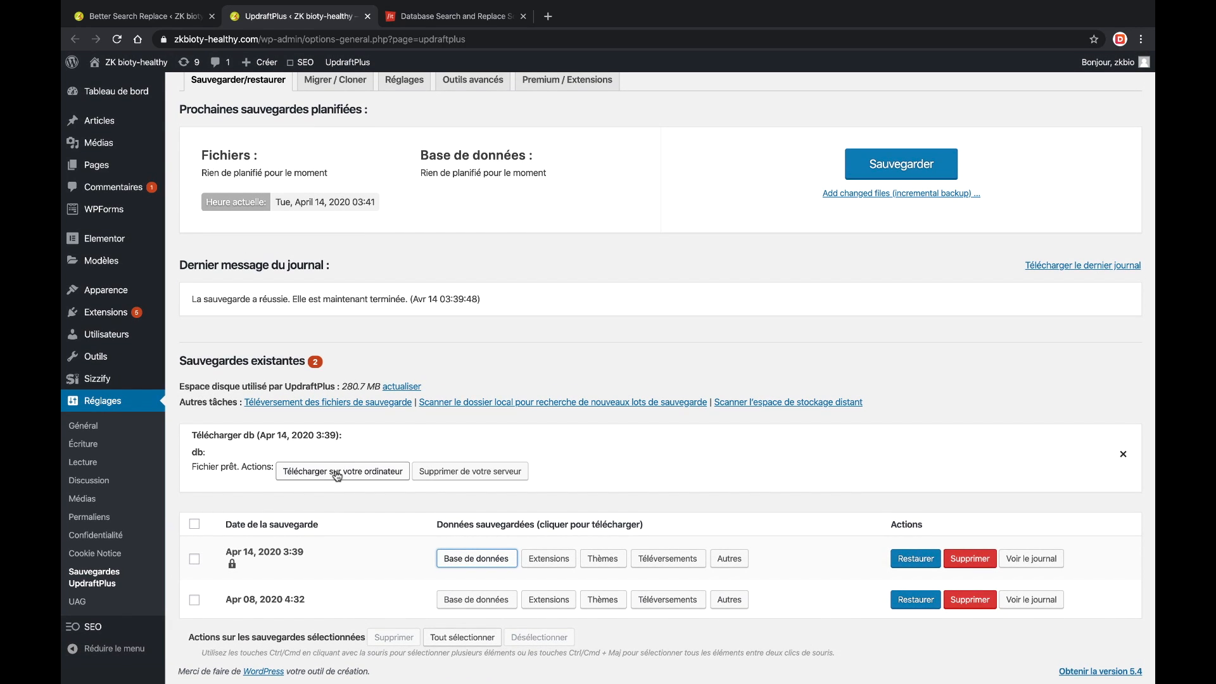
left_click(329, 473)
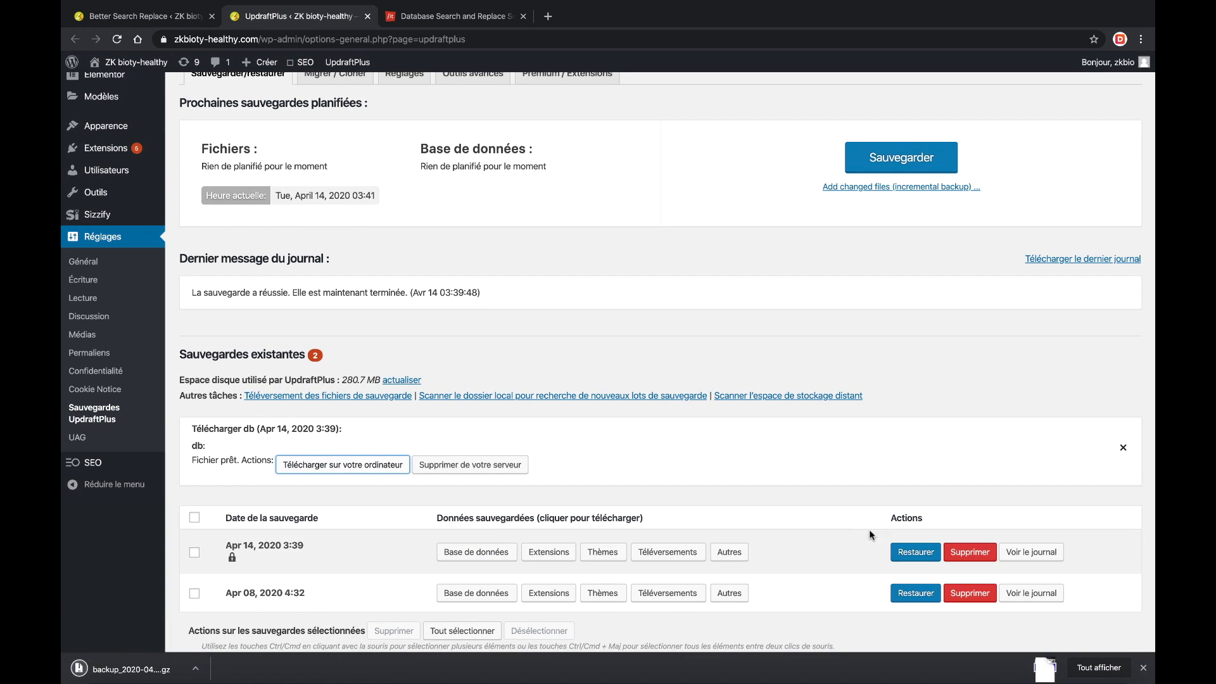
left_click(1144, 668)
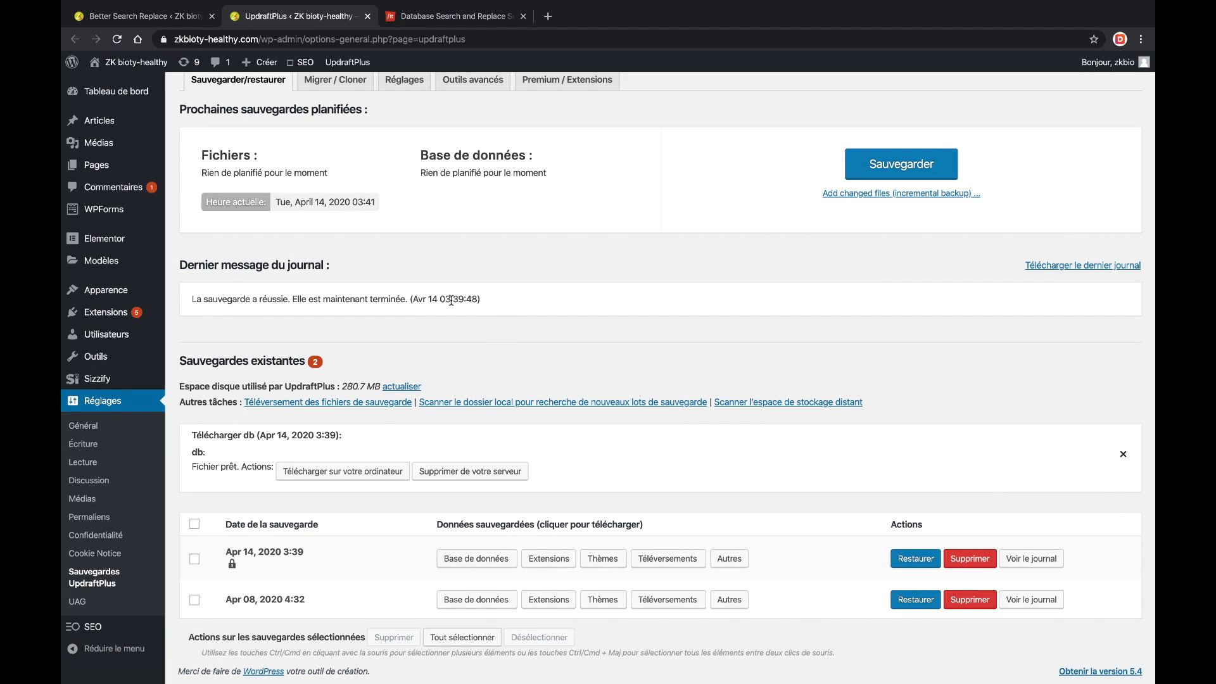
left_click(177, 21)
left_click(368, 16)
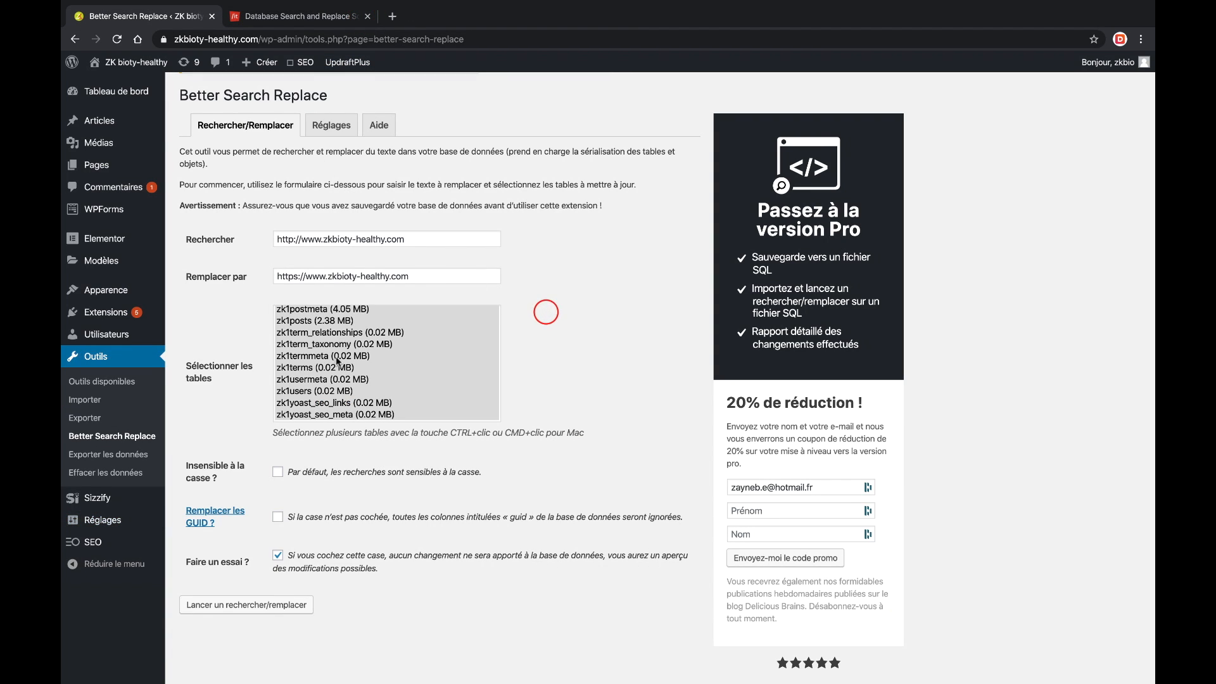
Step: Run the search and replace as a trial on the selected tables and review its result
scroll(543, 312, "down", 1)
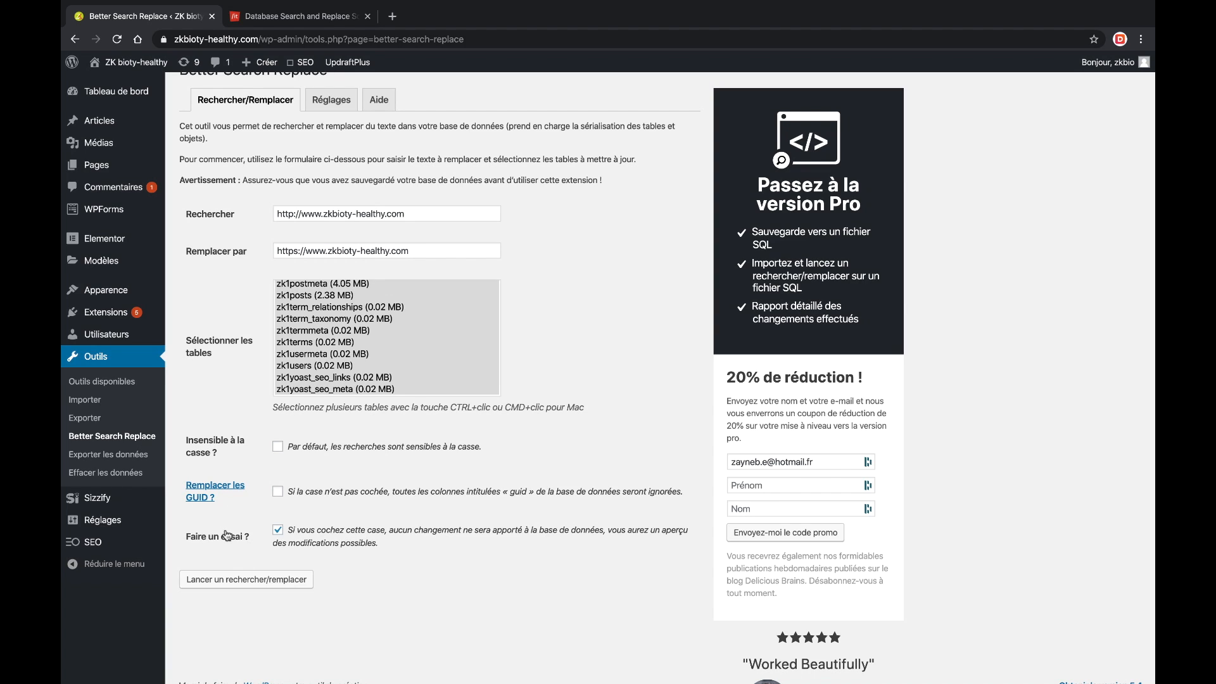
left_click(242, 578)
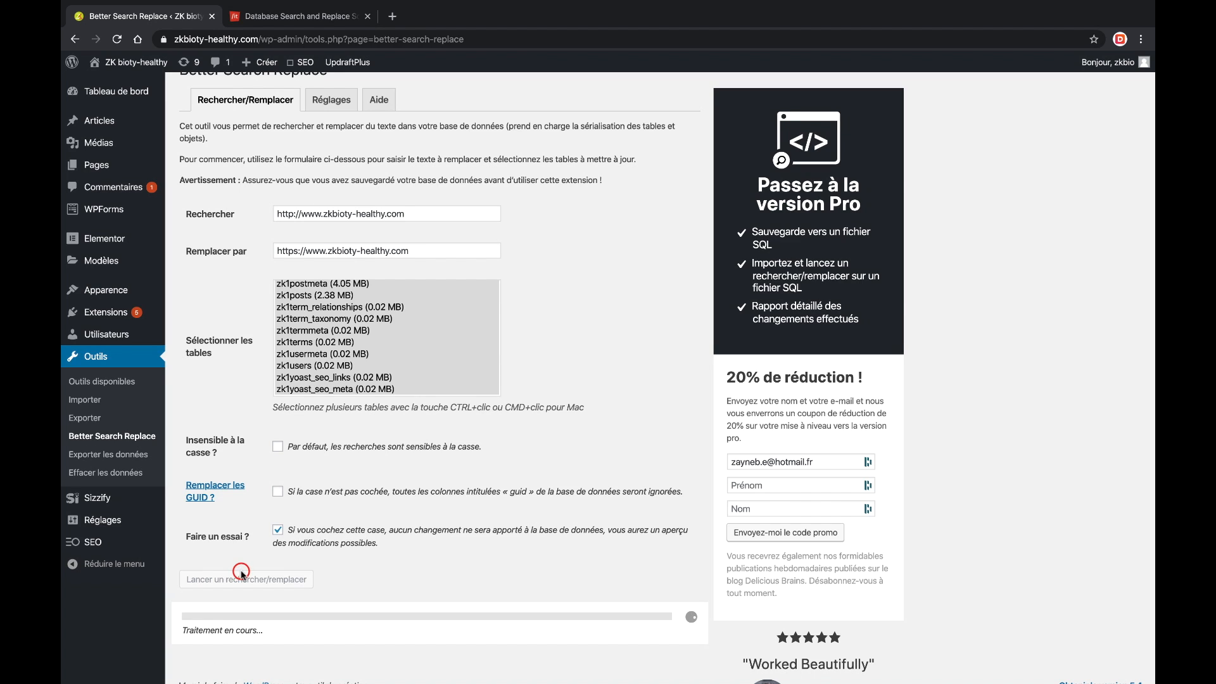
scroll(316, 563, "down", 1)
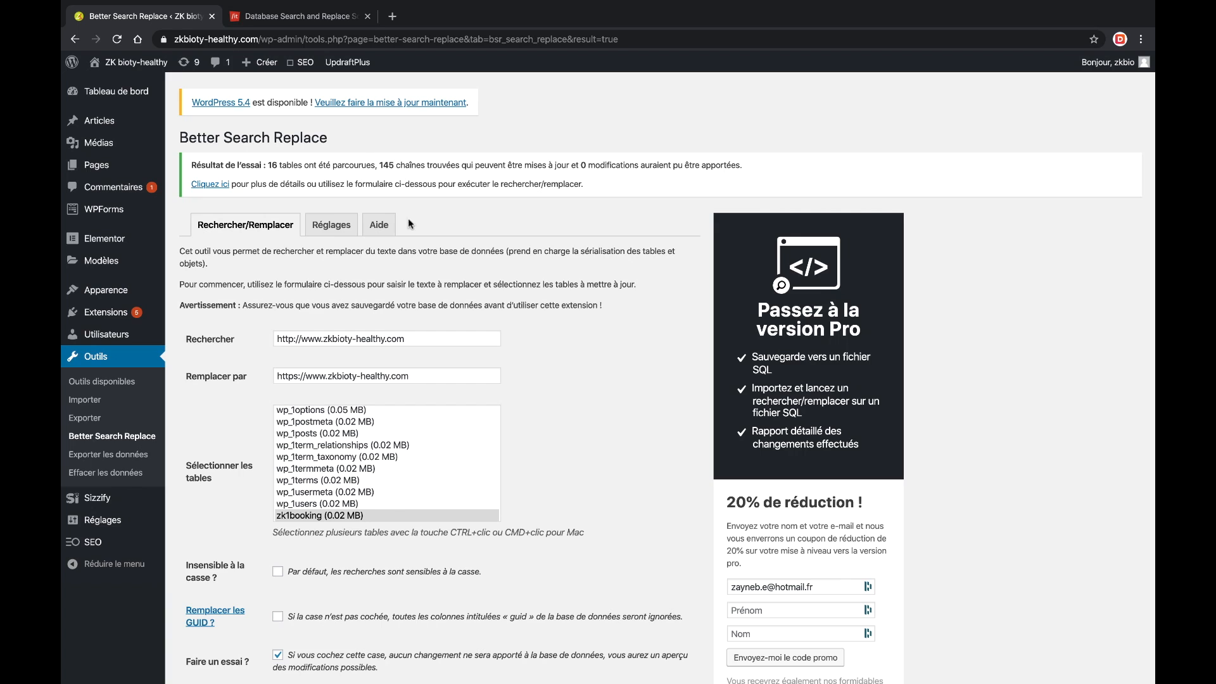
scroll(404, 285, "down", 1)
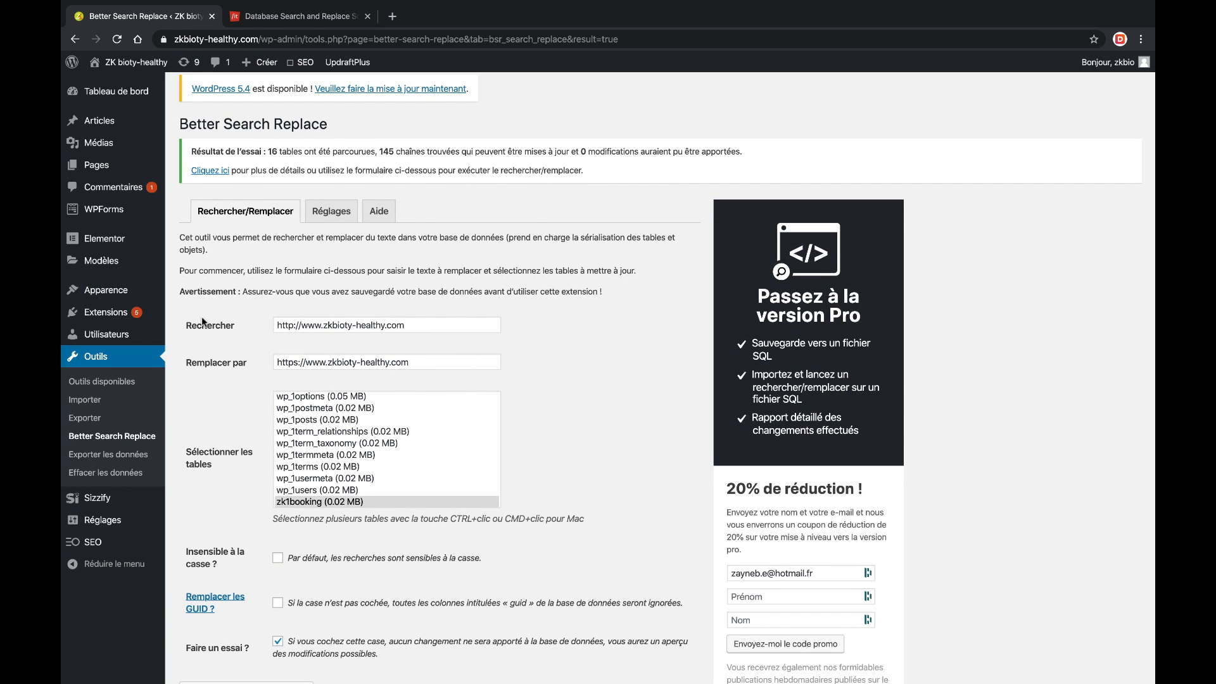
mouse_move(149, 244)
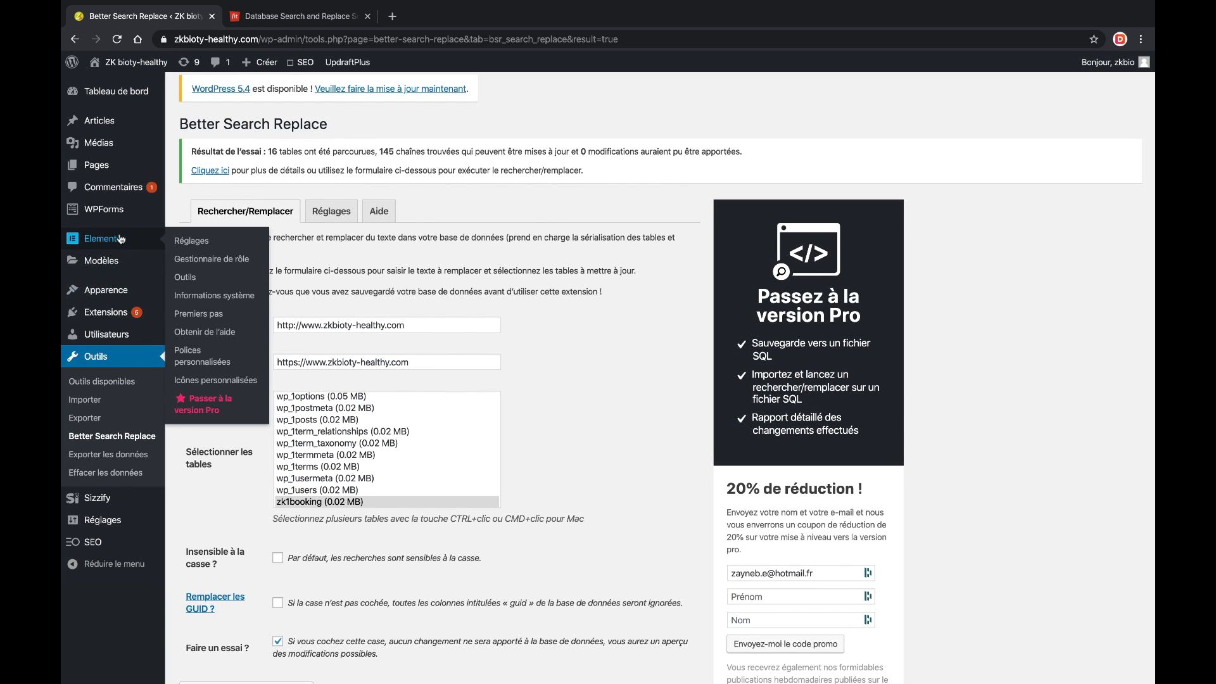
left_click(185, 277, "super")
left_click(269, 17)
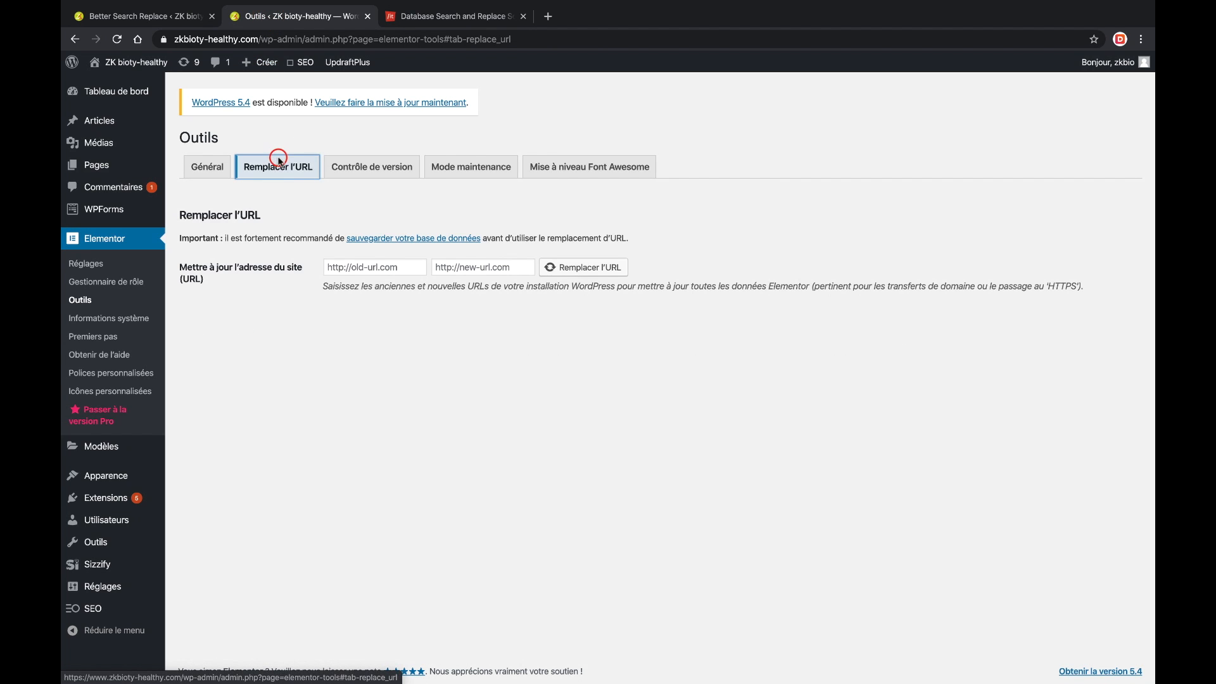
left_click(350, 269)
key("super+v")
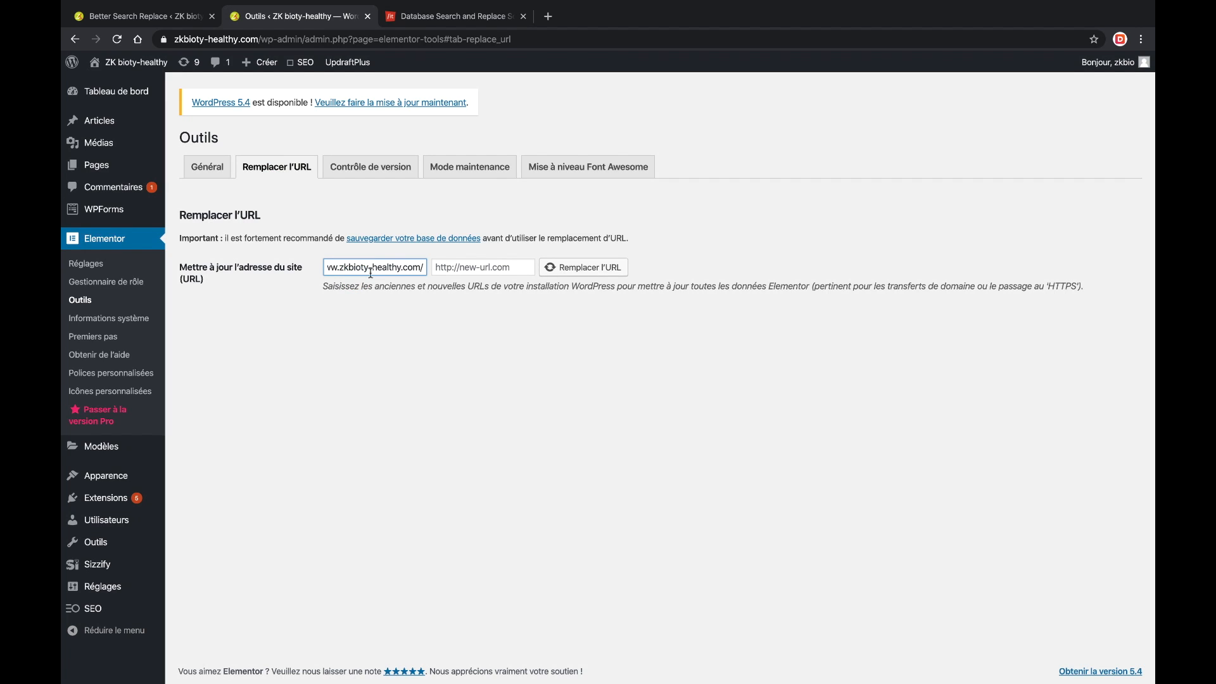
key("BackSpace")
left_click_drag(348, 265, 305, 269)
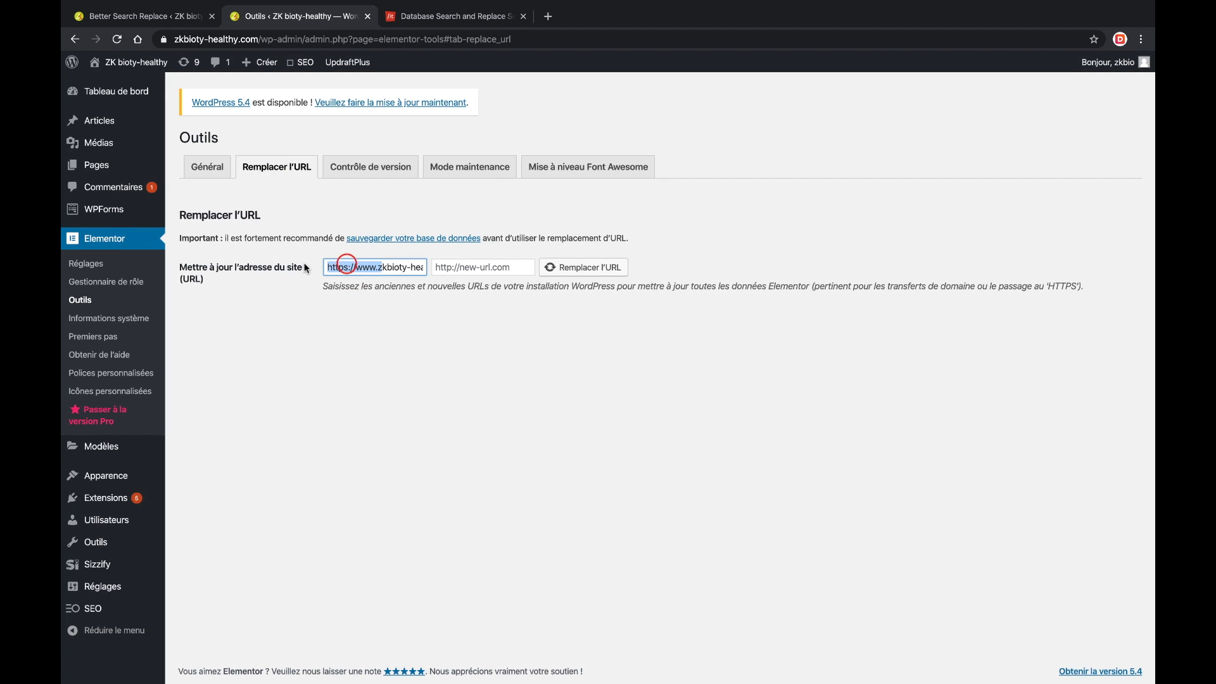
left_click(344, 266)
key("BackSpace")
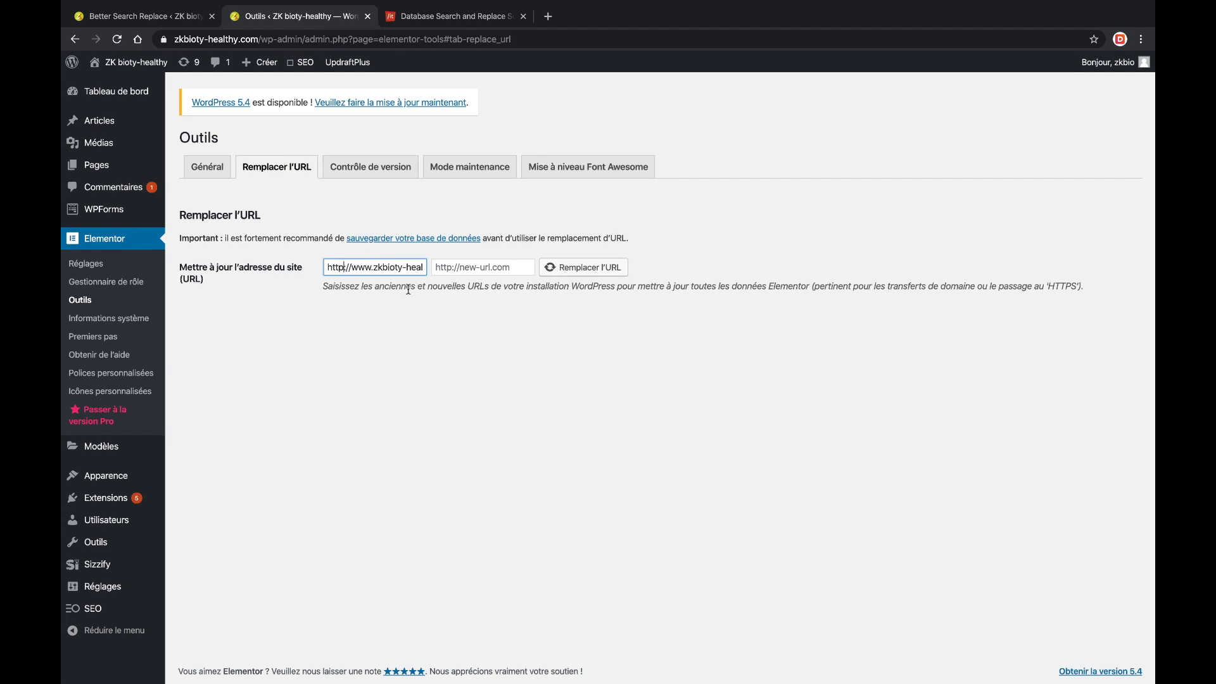
left_click(443, 265)
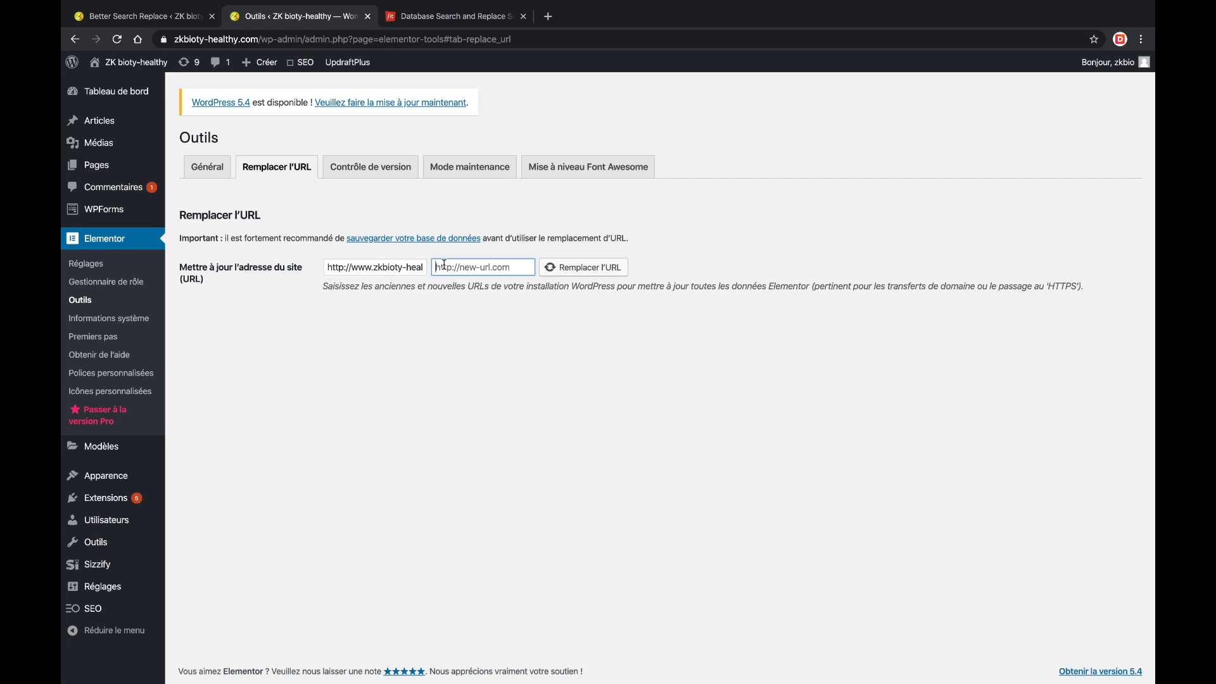
key("super+v")
key("BackSpace")
left_click_drag(467, 268, 450, 269)
left_click(511, 315)
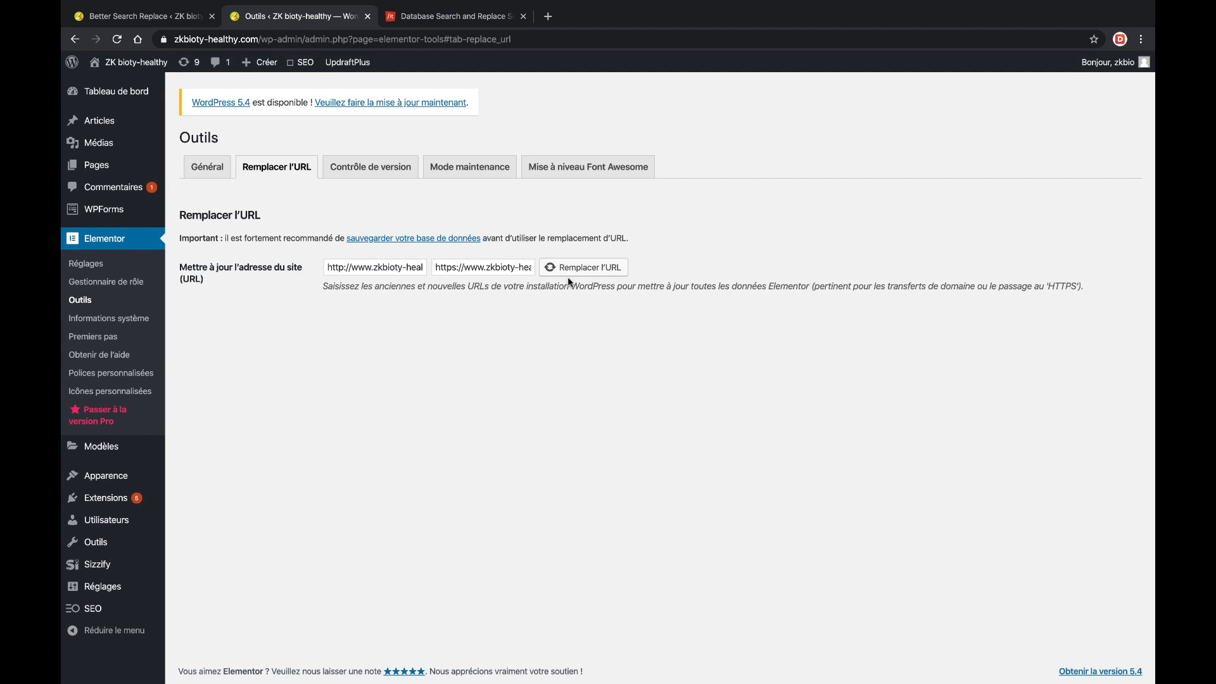
left_click(583, 268)
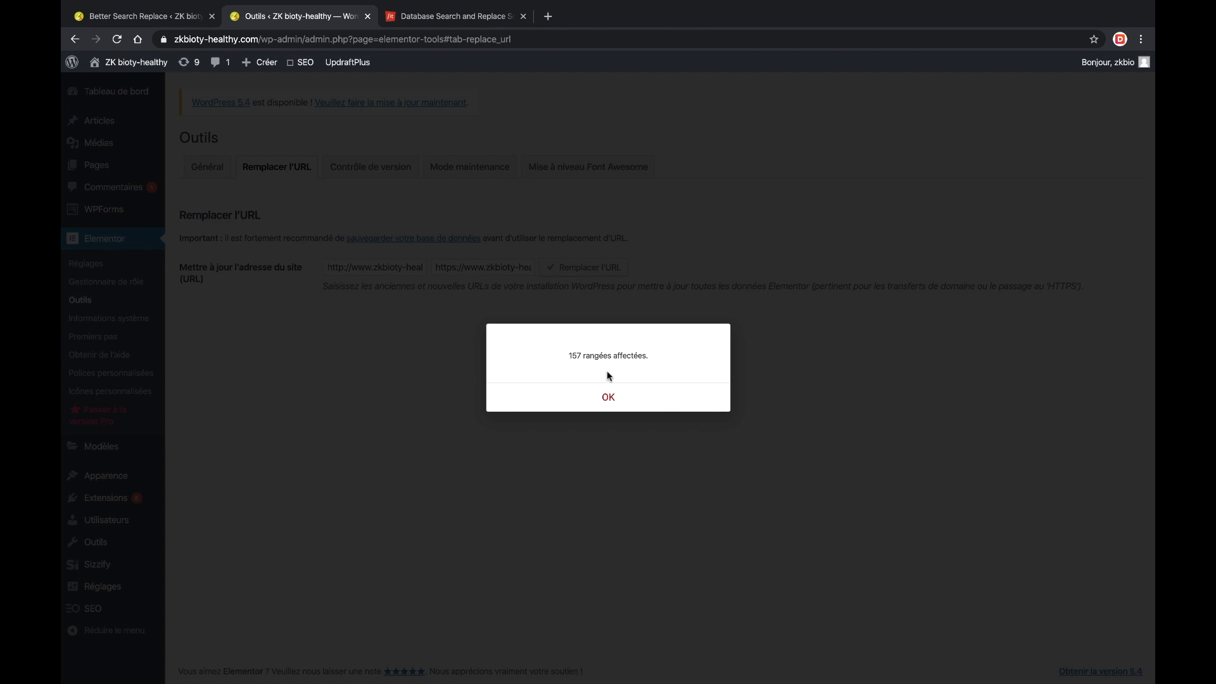
left_click(615, 397)
Step: View the site's public homepage to check its secure connection, then close it
mouse_move(130, 62)
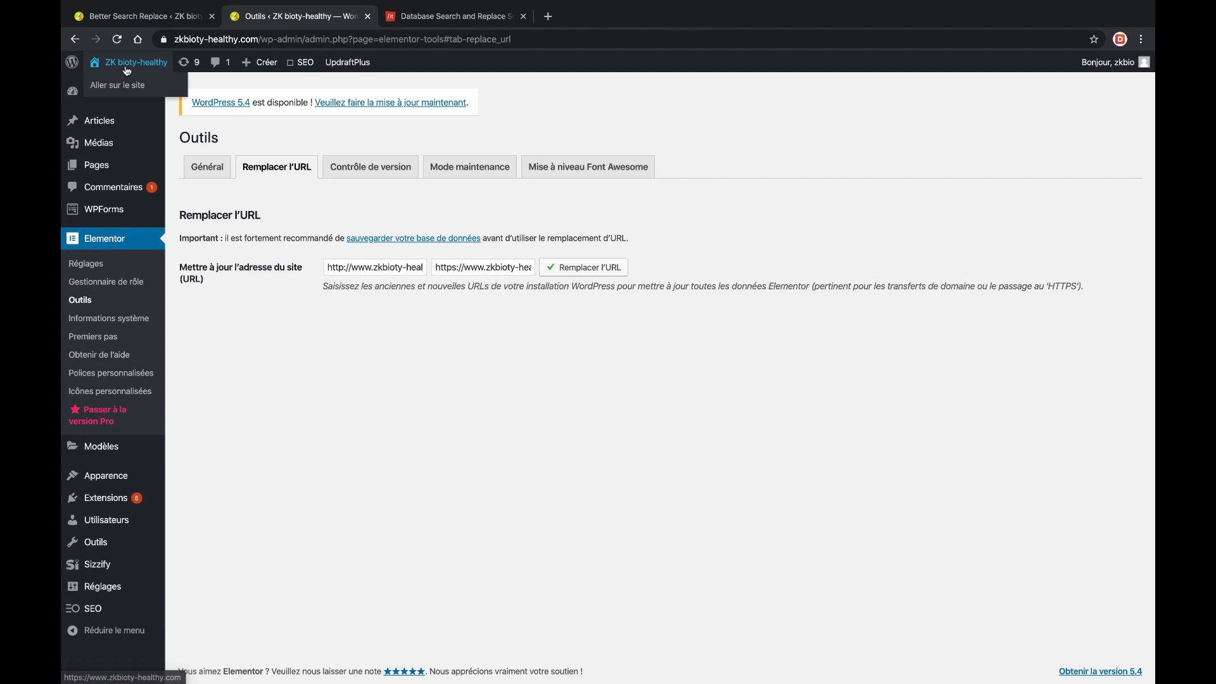
left_click(122, 84)
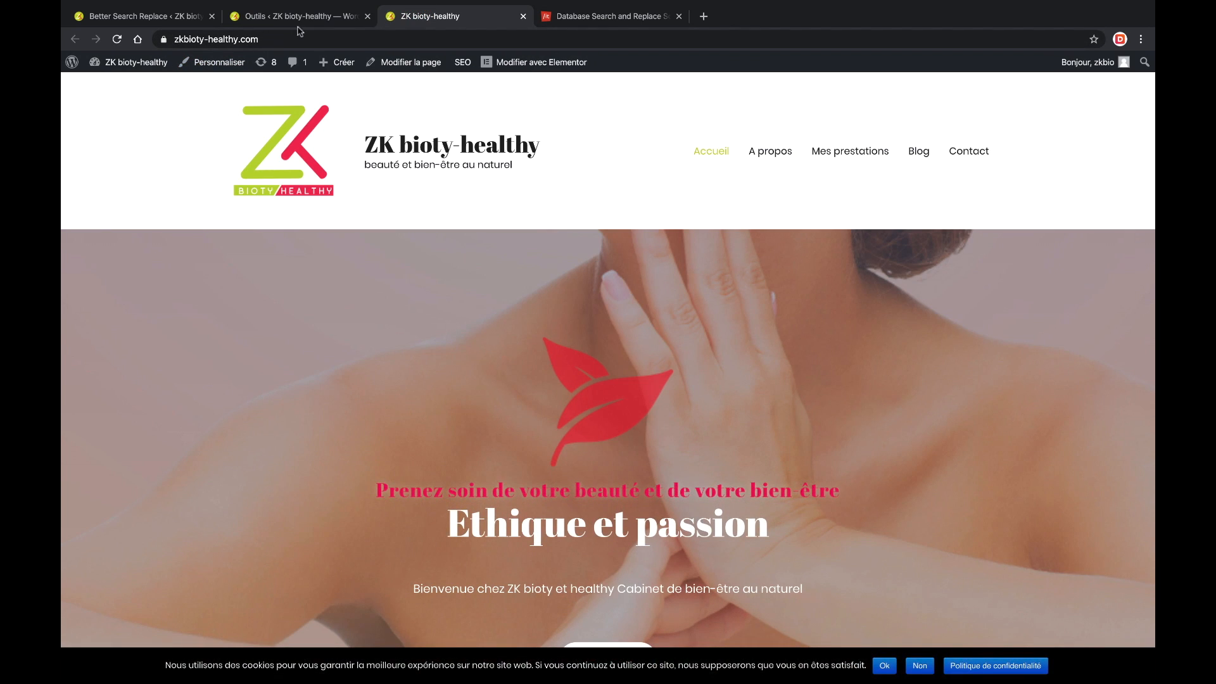
left_click(523, 16)
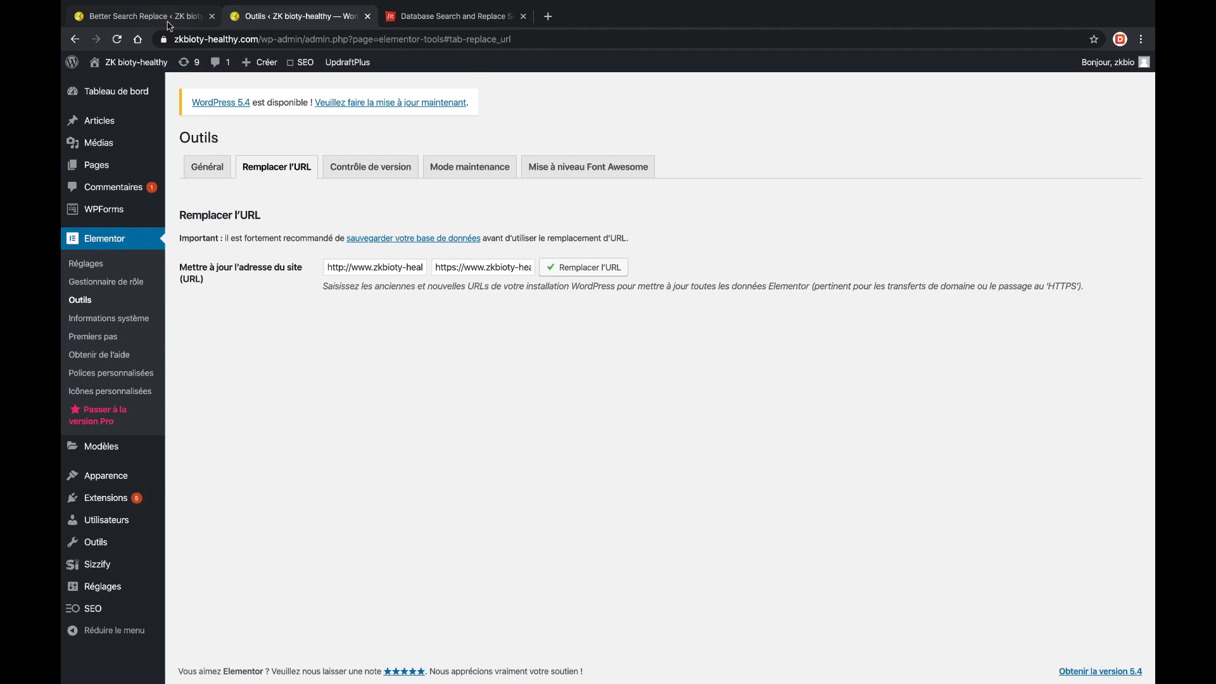
left_click(166, 17)
left_click(97, 436)
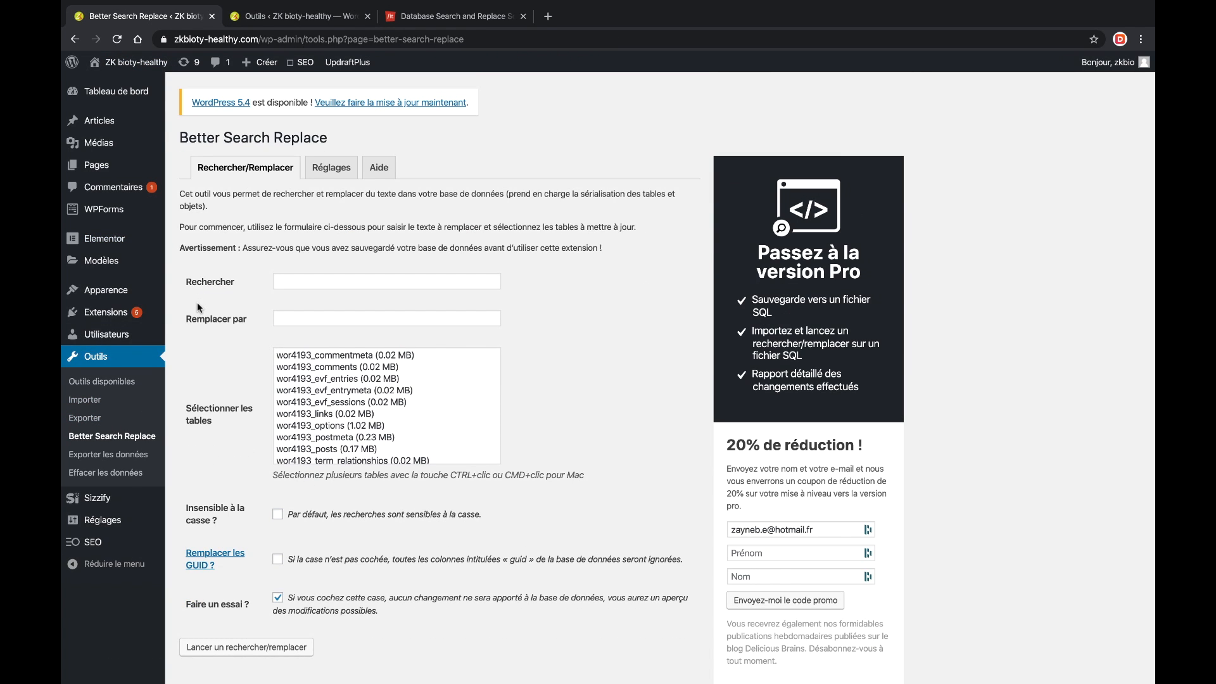
left_click(319, 277)
key("ctrl+v")
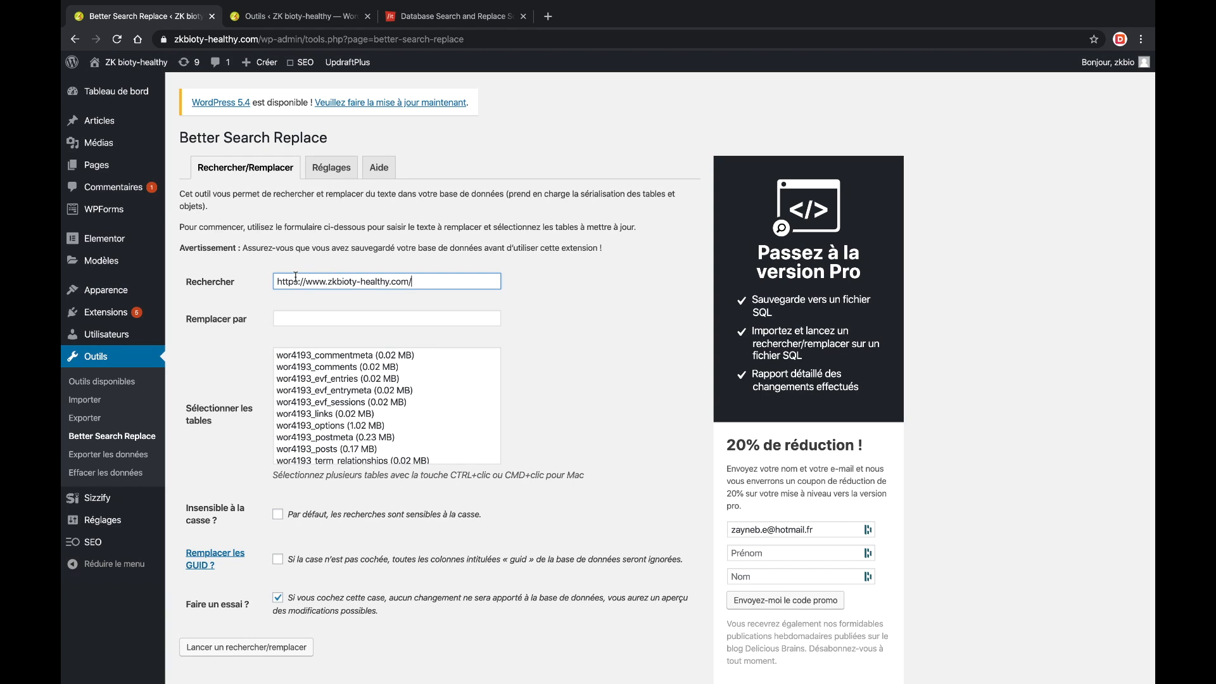
left_click(299, 281)
key("BackSpace")
left_click(414, 281)
key("BackSpace")
left_click(379, 314)
key("ctrl+v")
left_click(343, 317)
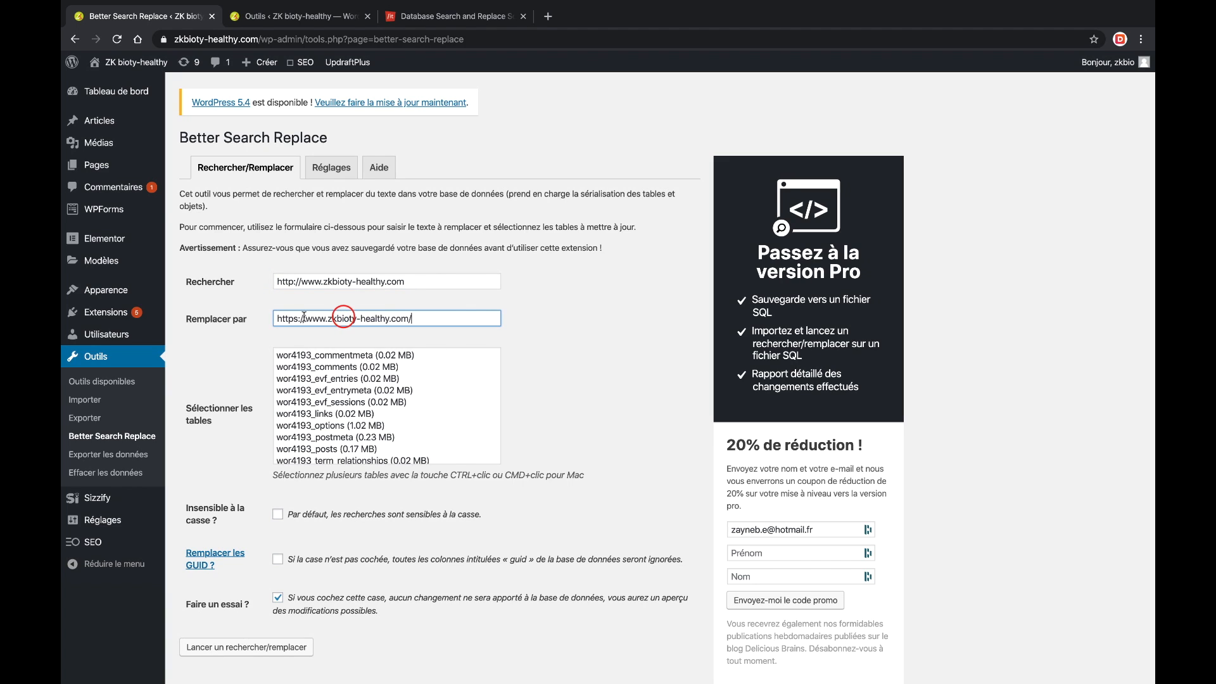
left_click(298, 319)
left_click(467, 320)
key("BackSpace")
Step: Select all tables from zk1booking through zk1yoast_seo_meta and run the search and replace as a trial
scroll(393, 377, "down", 10)
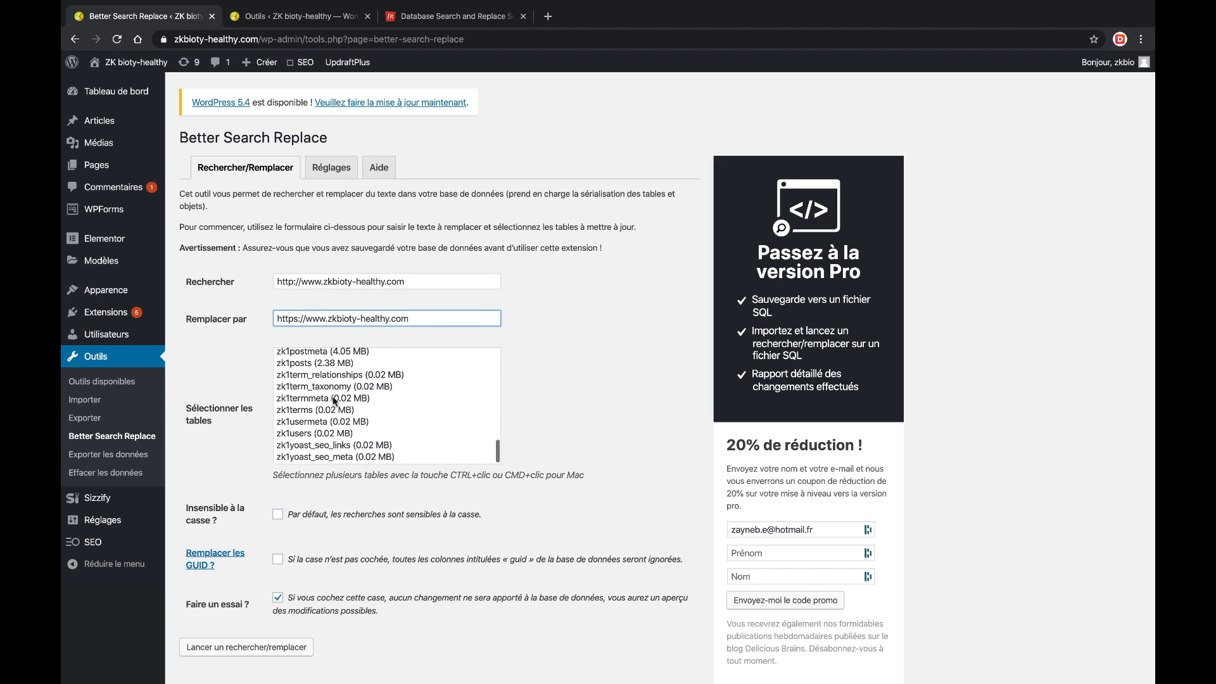
left_click(316, 458)
scroll(310, 443, "up", 10)
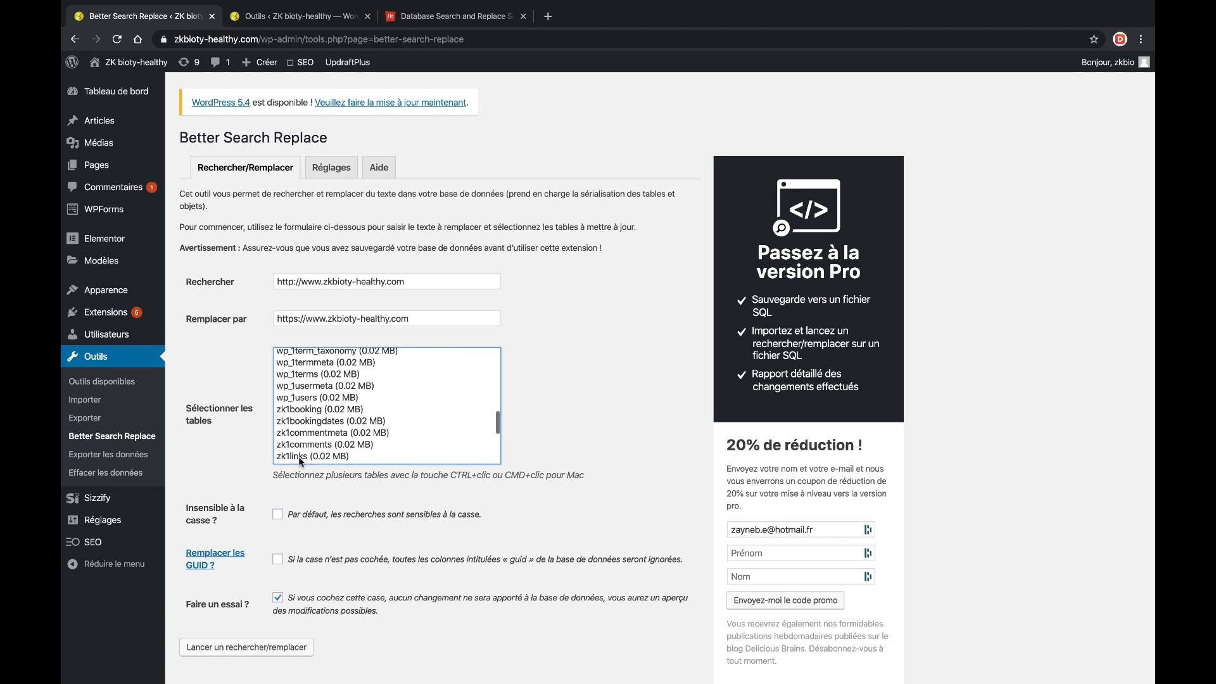
left_click_drag(301, 426, 220, 560)
left_click(219, 563)
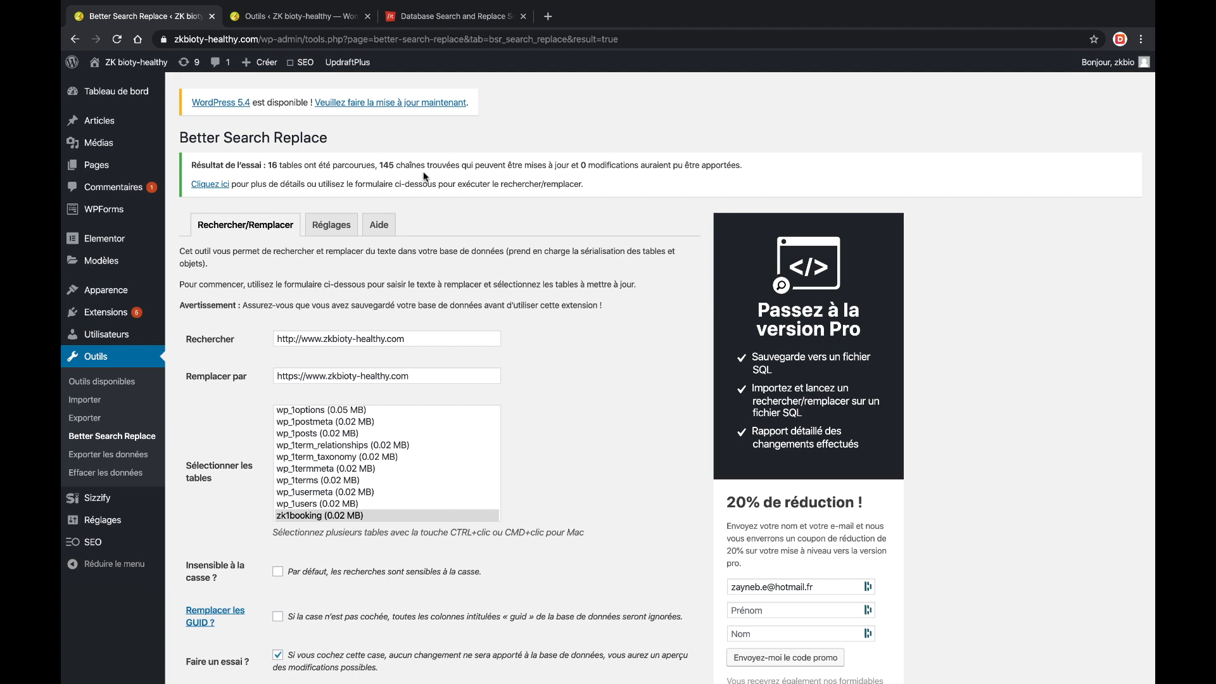
Step: Turn off the trial option and run the actual search and replace on the selected zk1 tables
scroll(263, 378, "down", 1)
scroll(342, 437, "down", 10)
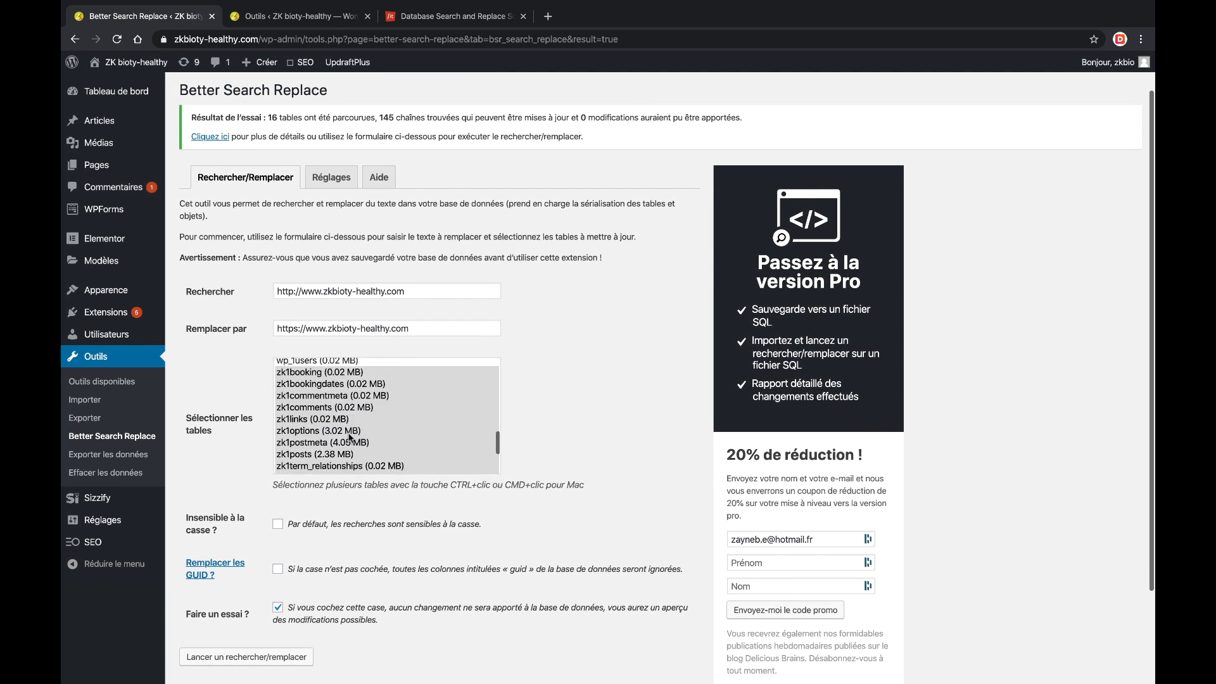
scroll(342, 437, "down", 2)
left_click(277, 510)
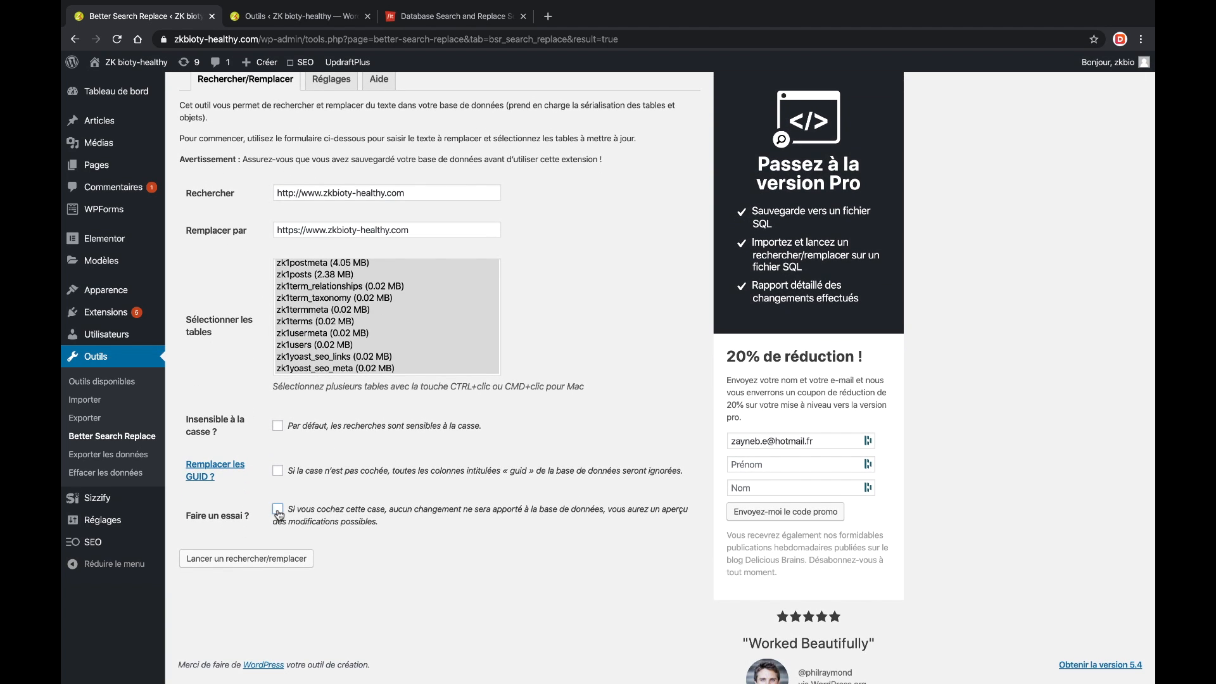
left_click(235, 560)
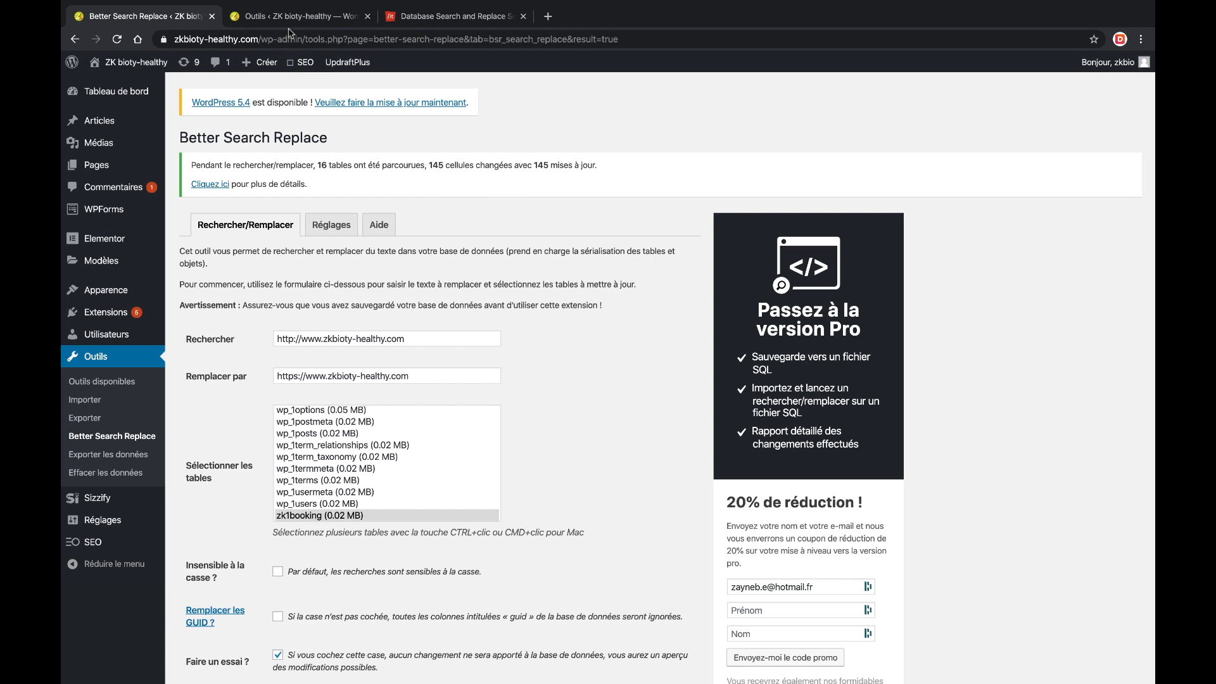
Step: Open the public site, close the Elementor tools page, and check the secure connection on the A propos, Contact and Mes prestations pages
left_click(129, 62)
left_click(367, 16)
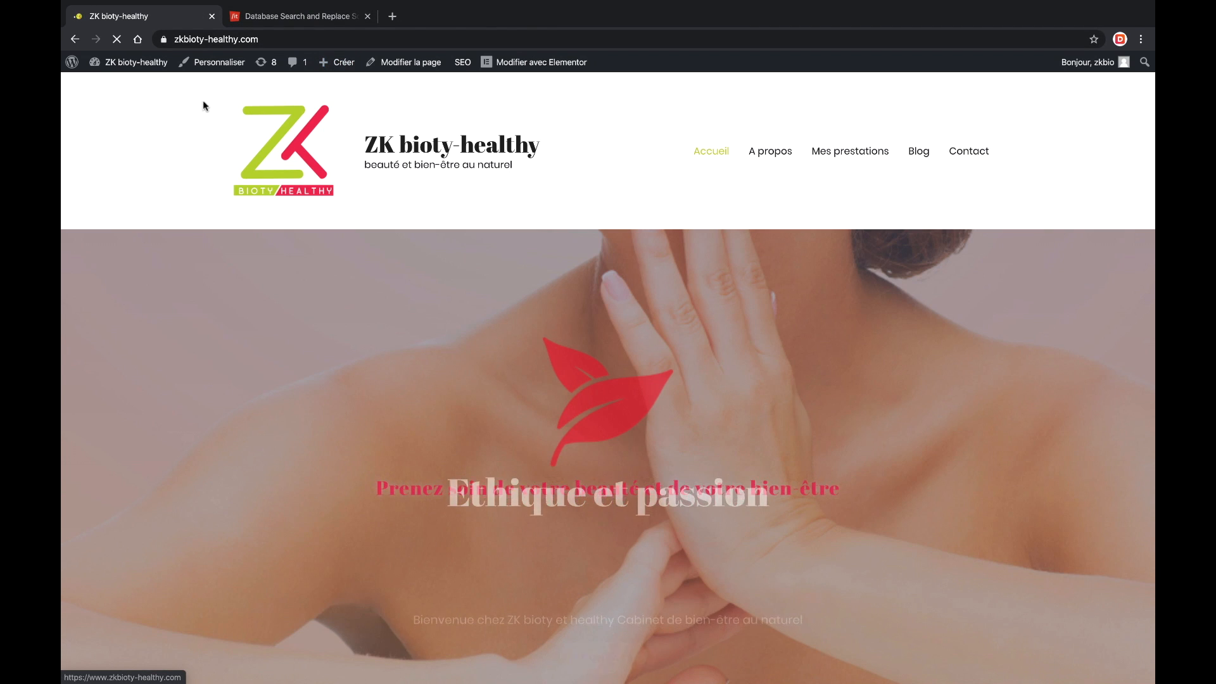
left_click(778, 152)
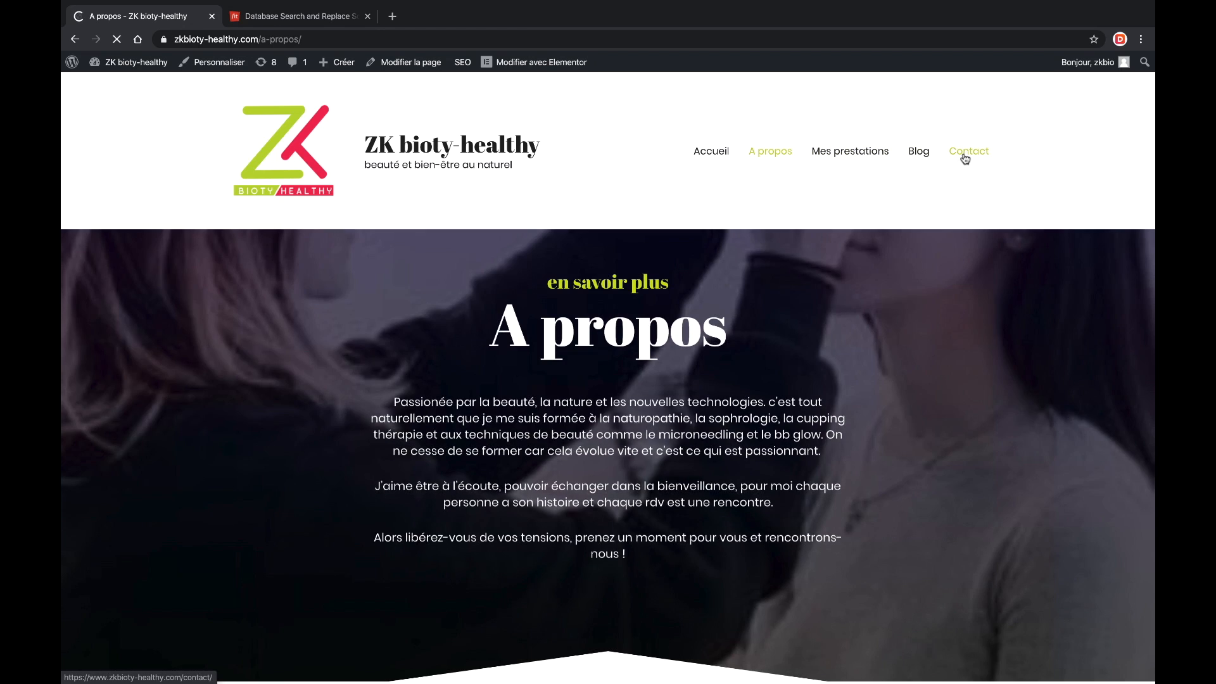
left_click(951, 157)
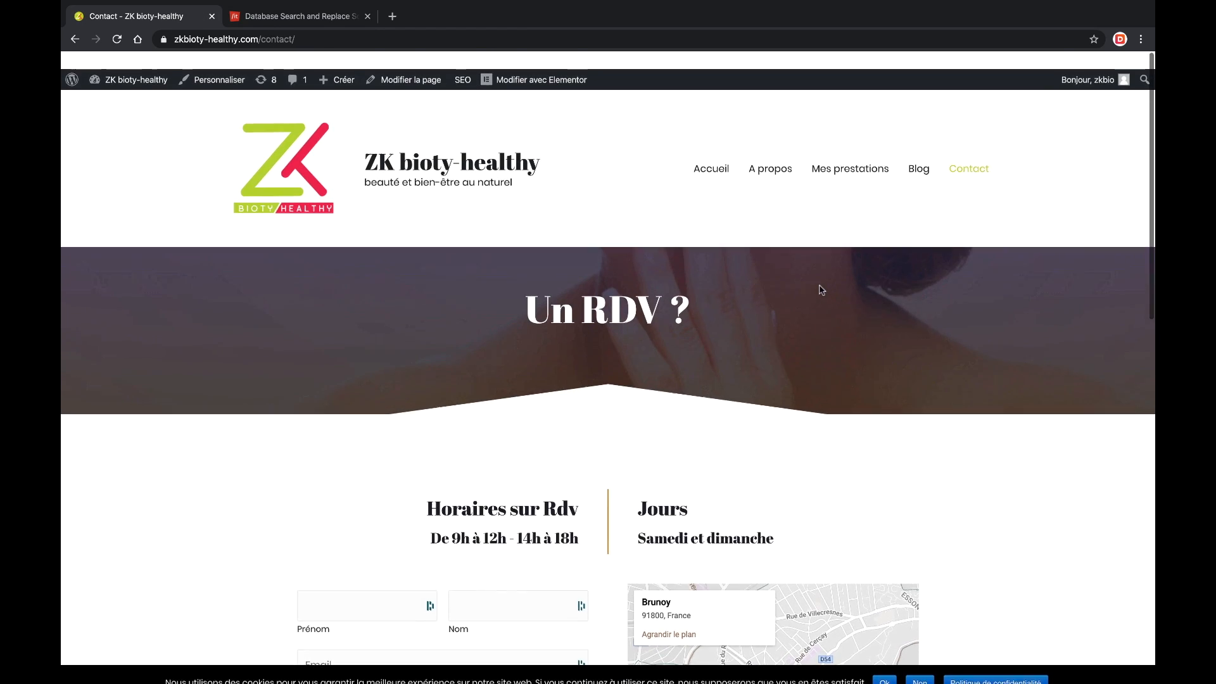
left_click(857, 154)
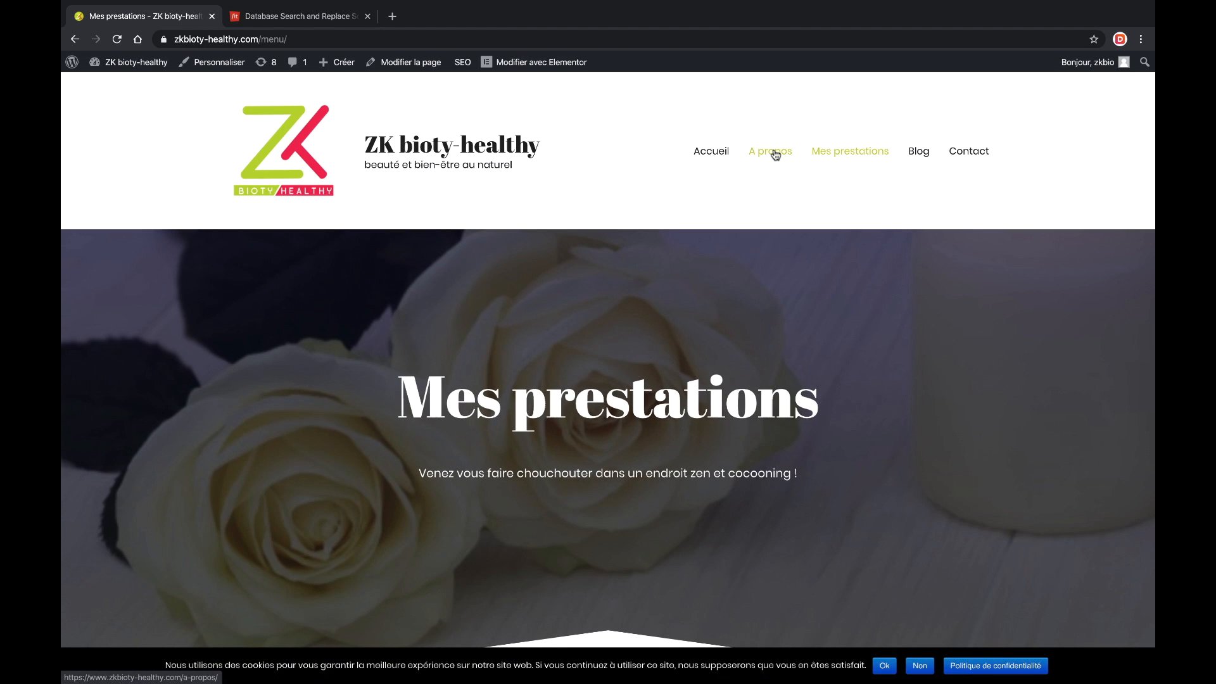
left_click(775, 155)
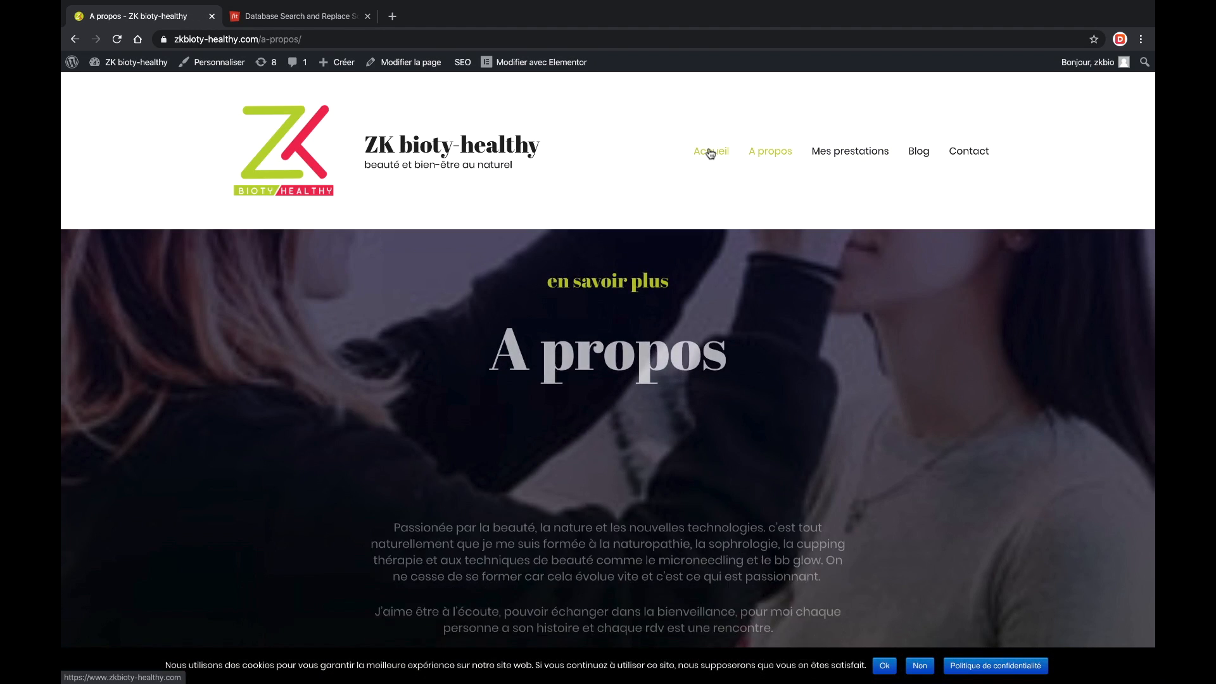